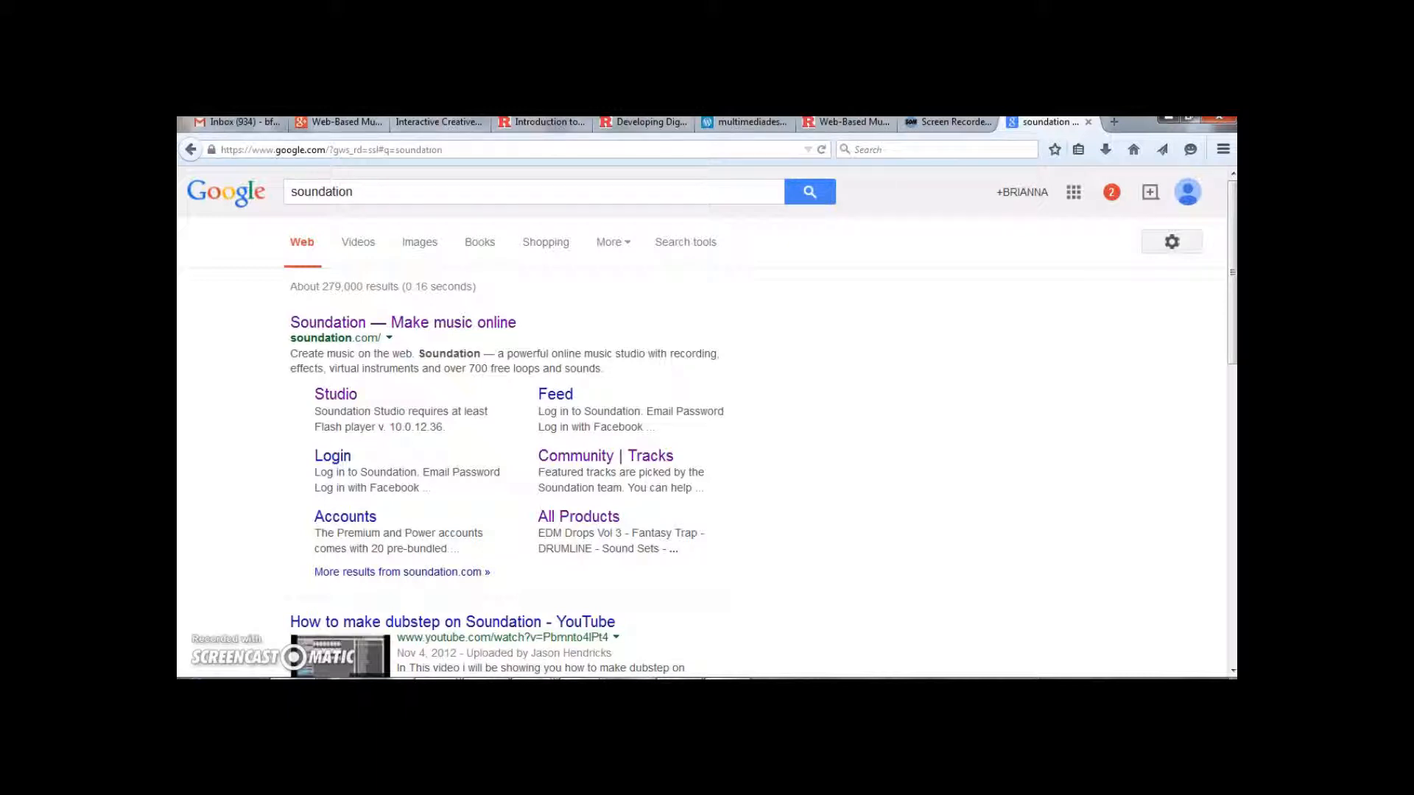
Open the "Soundation — Make music online" search result and scroll through the Soundation home page
{"action": "left_click", "coordinate": [492, 324]}
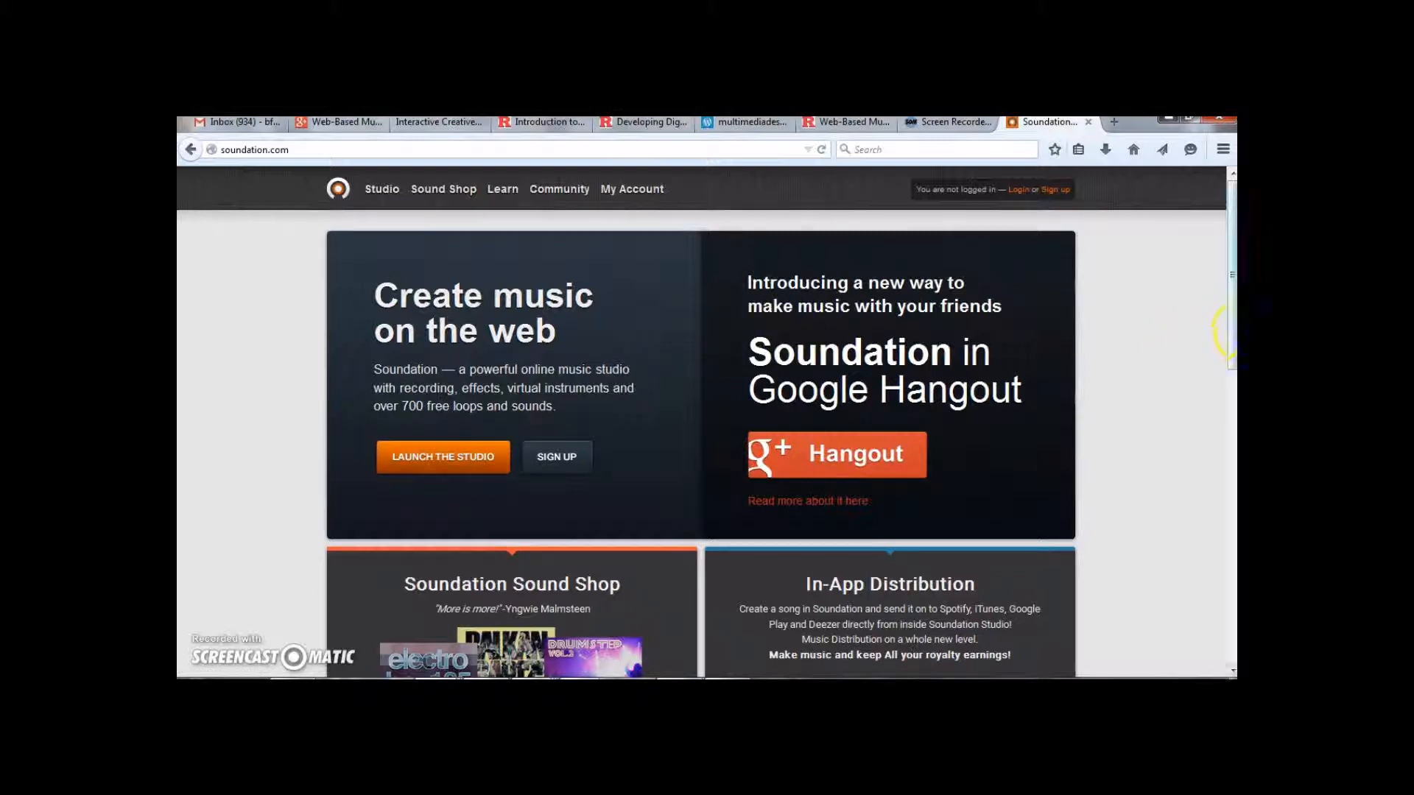
{"action": "left_click", "coordinate": [1234, 326]}
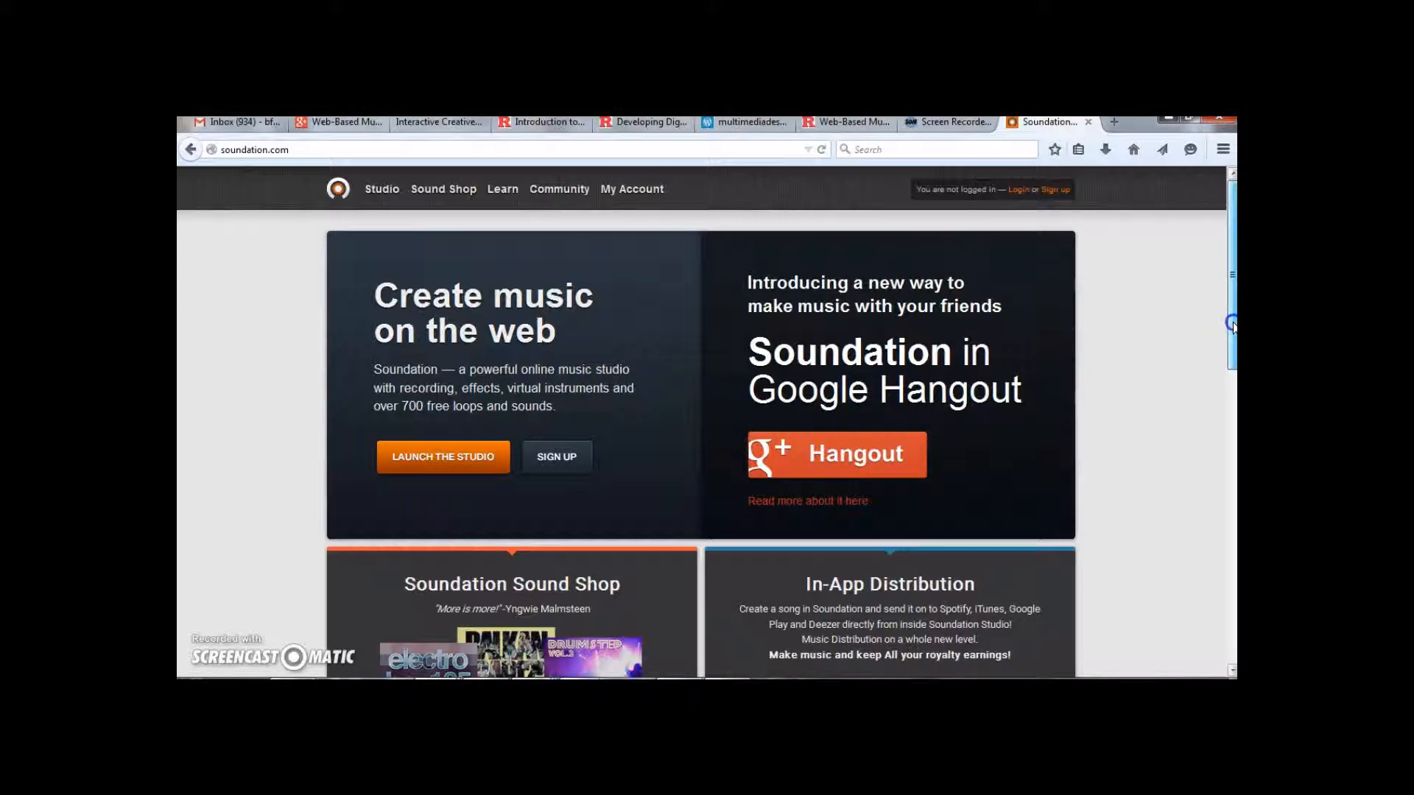
{"action": "left_click_drag", "start_coordinate": [1233, 326], "coordinate": [1234, 341]}
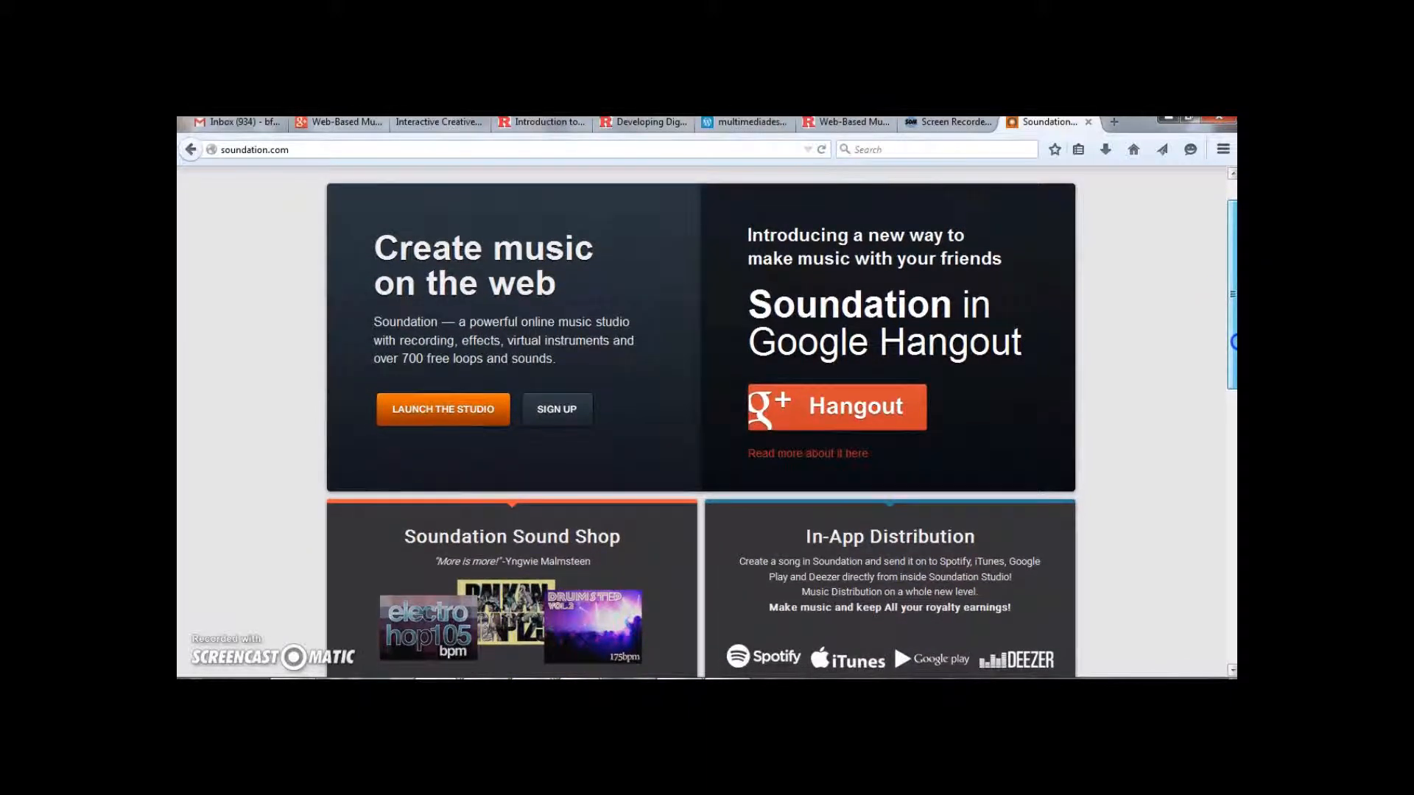
{"action": "left_click_drag", "start_coordinate": [1234, 341], "coordinate": [1234, 394]}
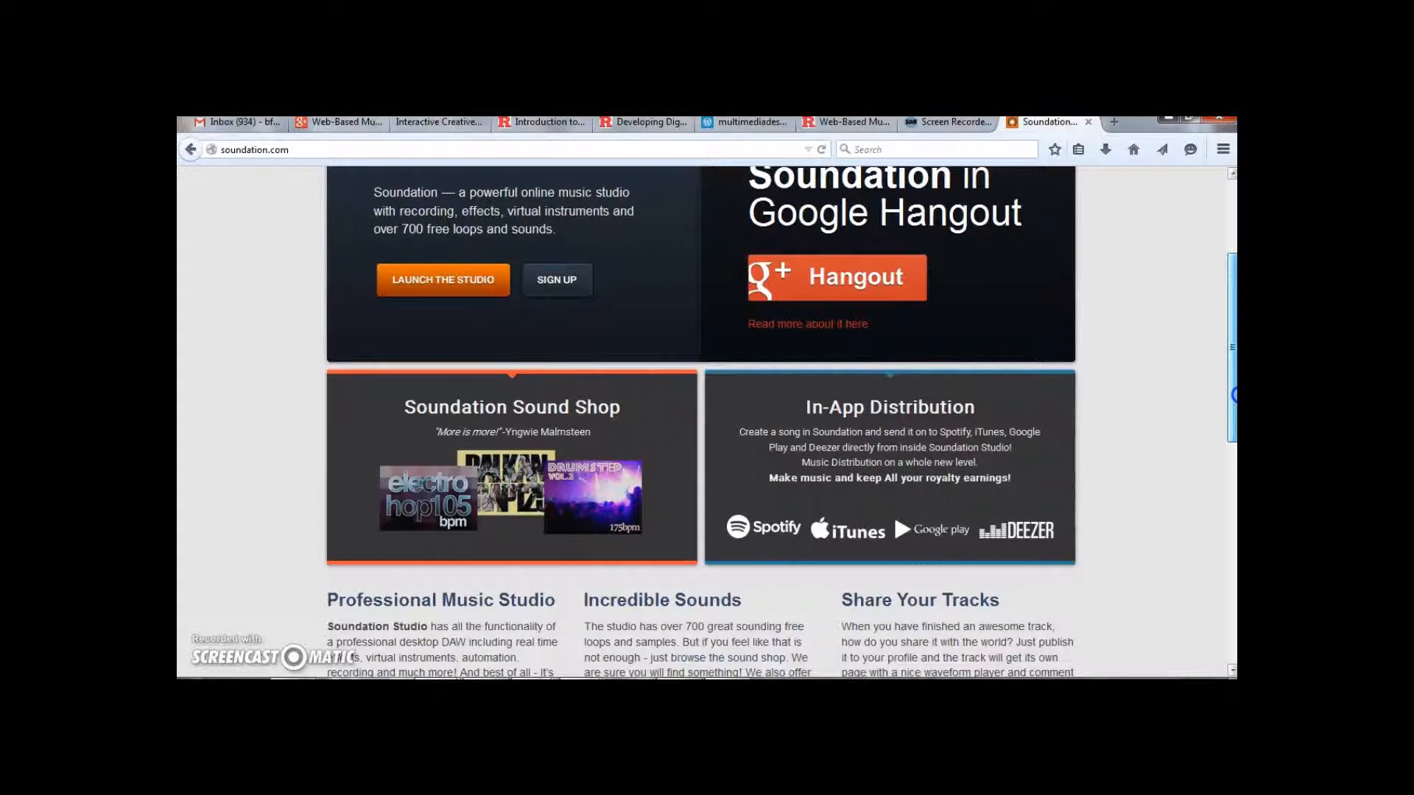
{"action": "left_click_drag", "start_coordinate": [1234, 396], "coordinate": [1234, 302]}
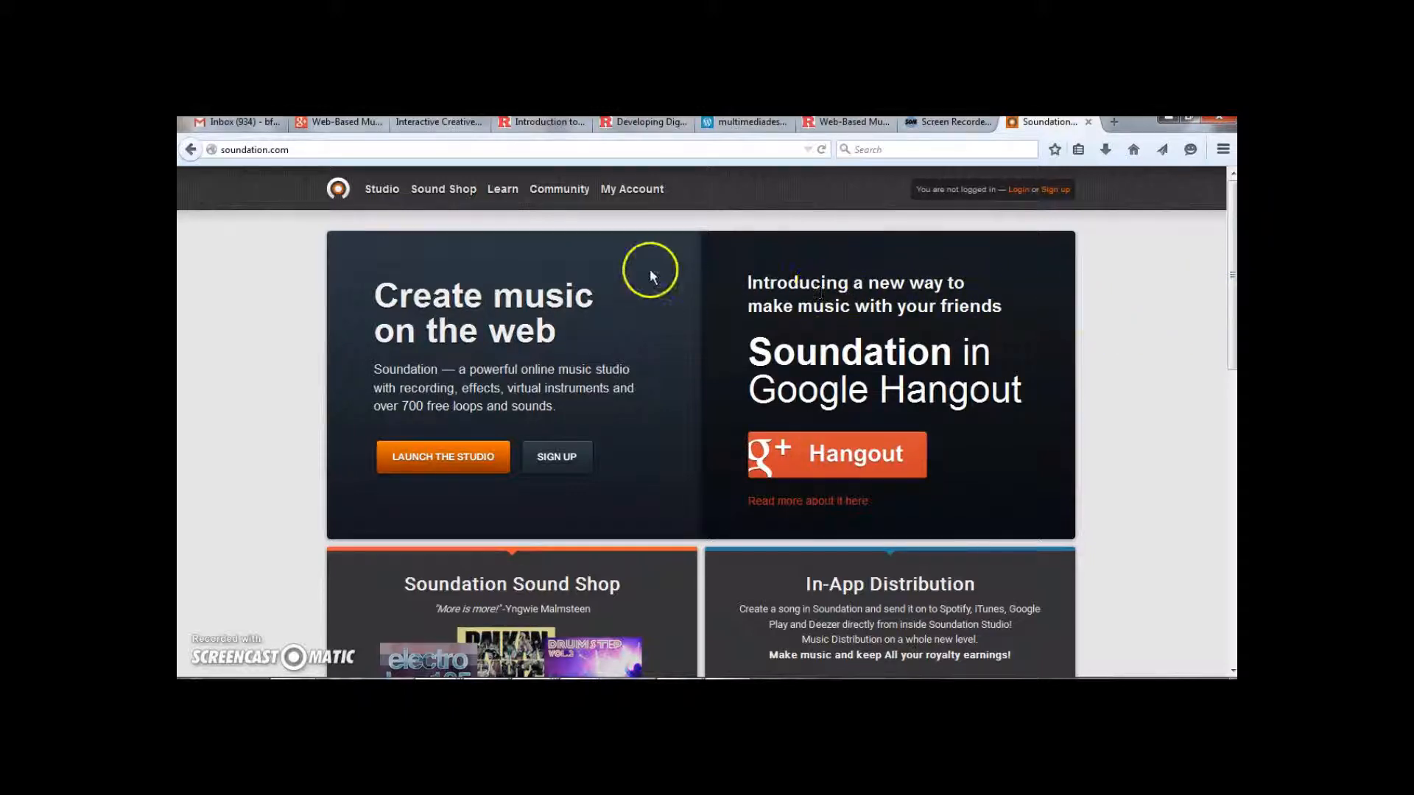
Open the Learn section's "What is?" page and read through its explanations
{"action": "left_click", "coordinate": [501, 190]}
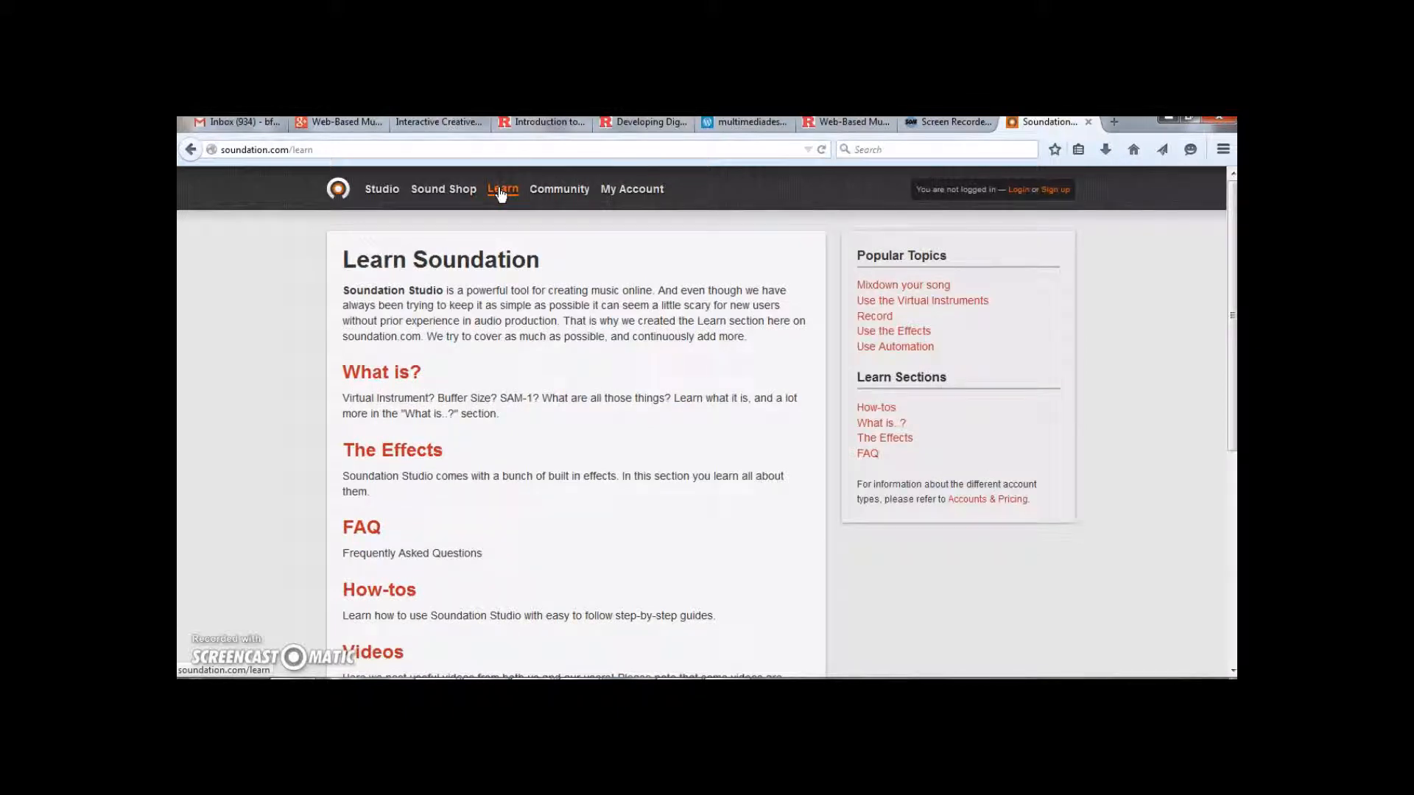
{"action": "left_click", "coordinate": [402, 374]}
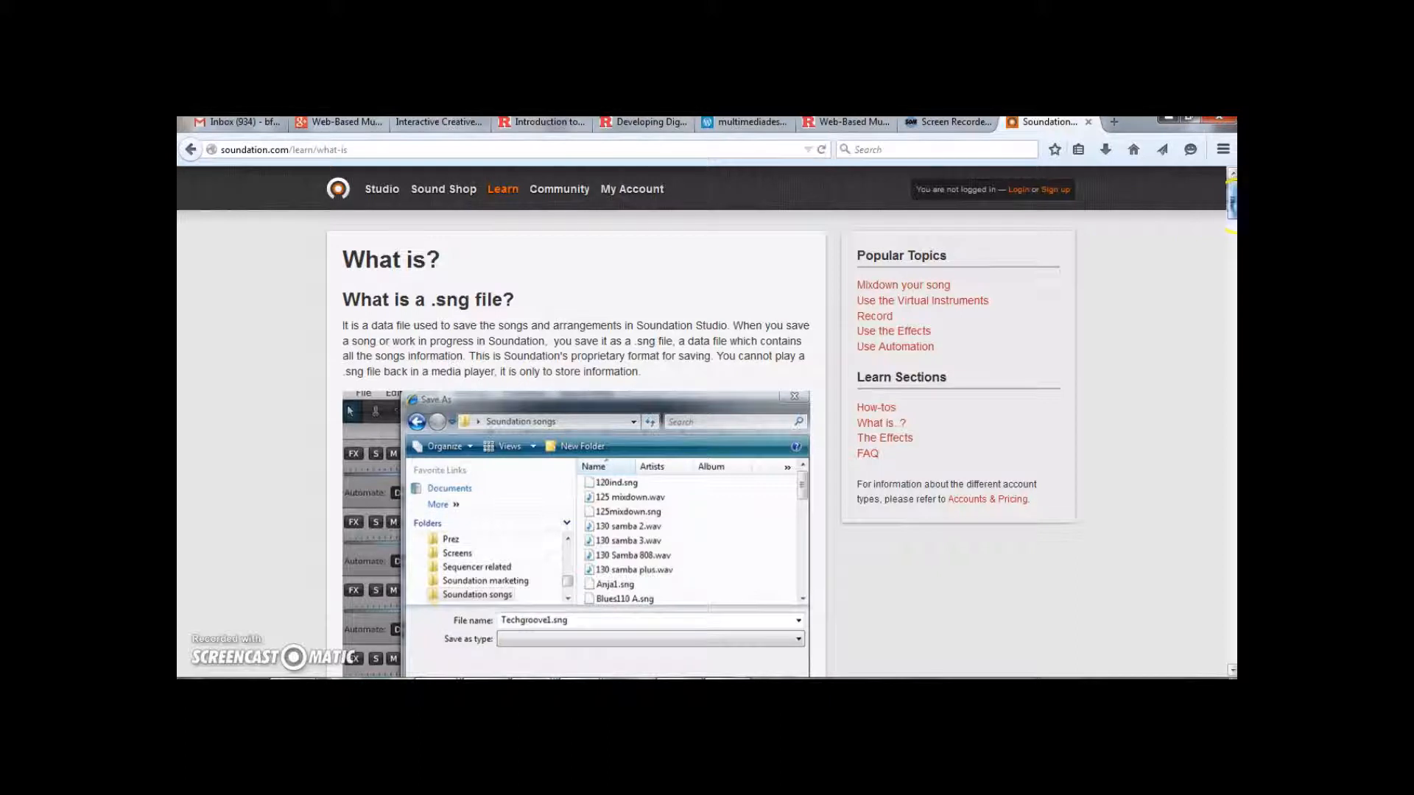
{"action": "left_click_drag", "start_coordinate": [1231, 193], "coordinate": [1232, 364]}
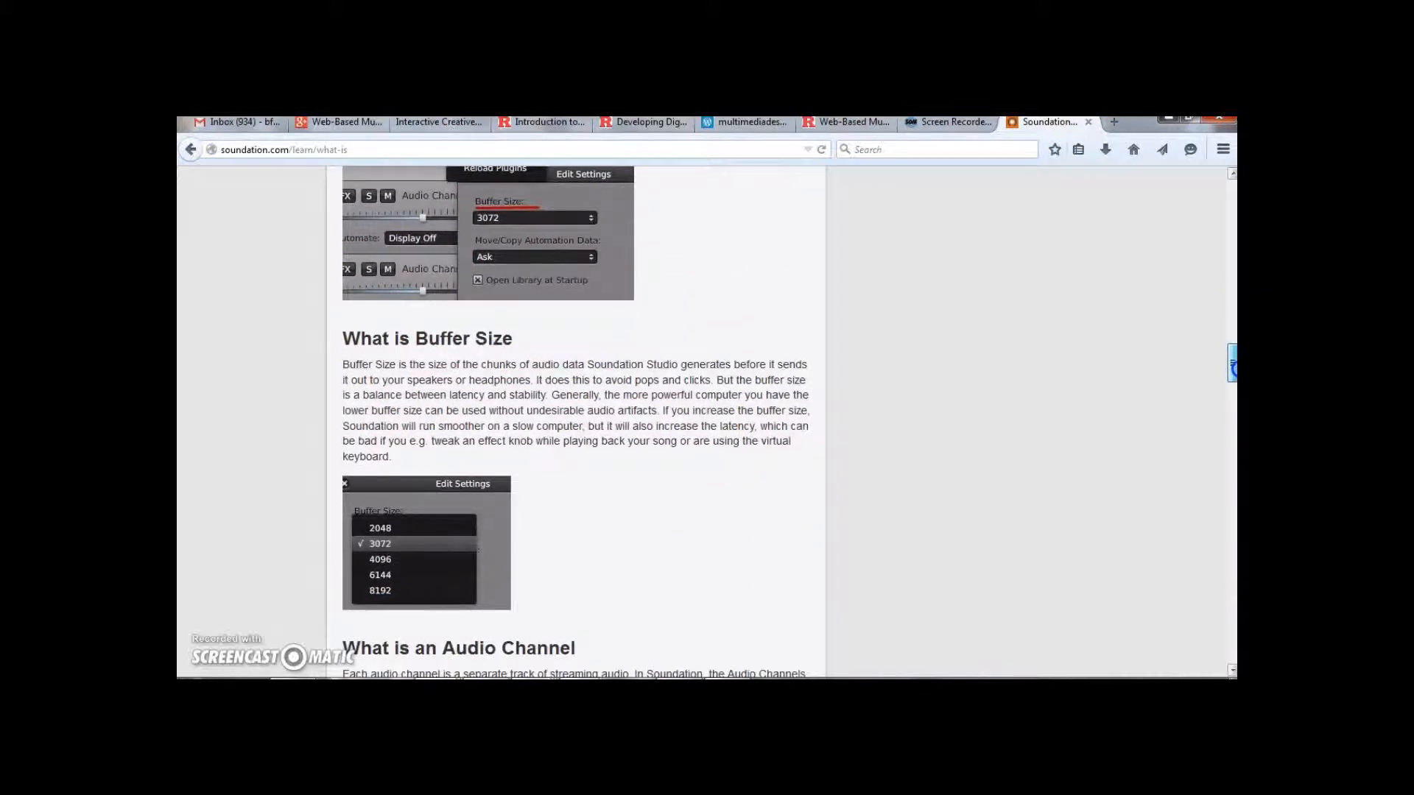
{"action": "left_click_drag", "start_coordinate": [1232, 364], "coordinate": [1232, 192]}
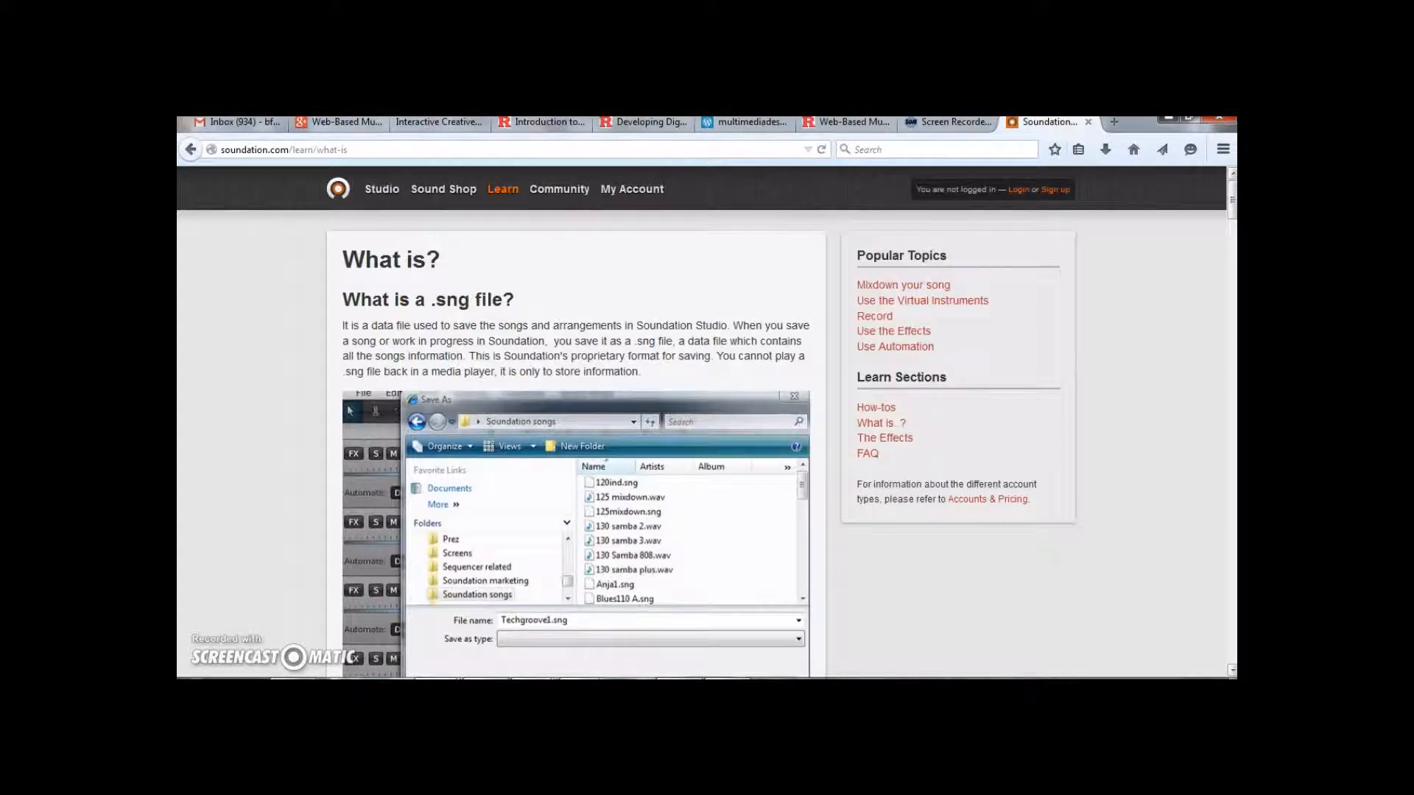
Browse the Sound Shop's All Products list, then go back to the Soundation home page
{"action": "left_click", "coordinate": [451, 196]}
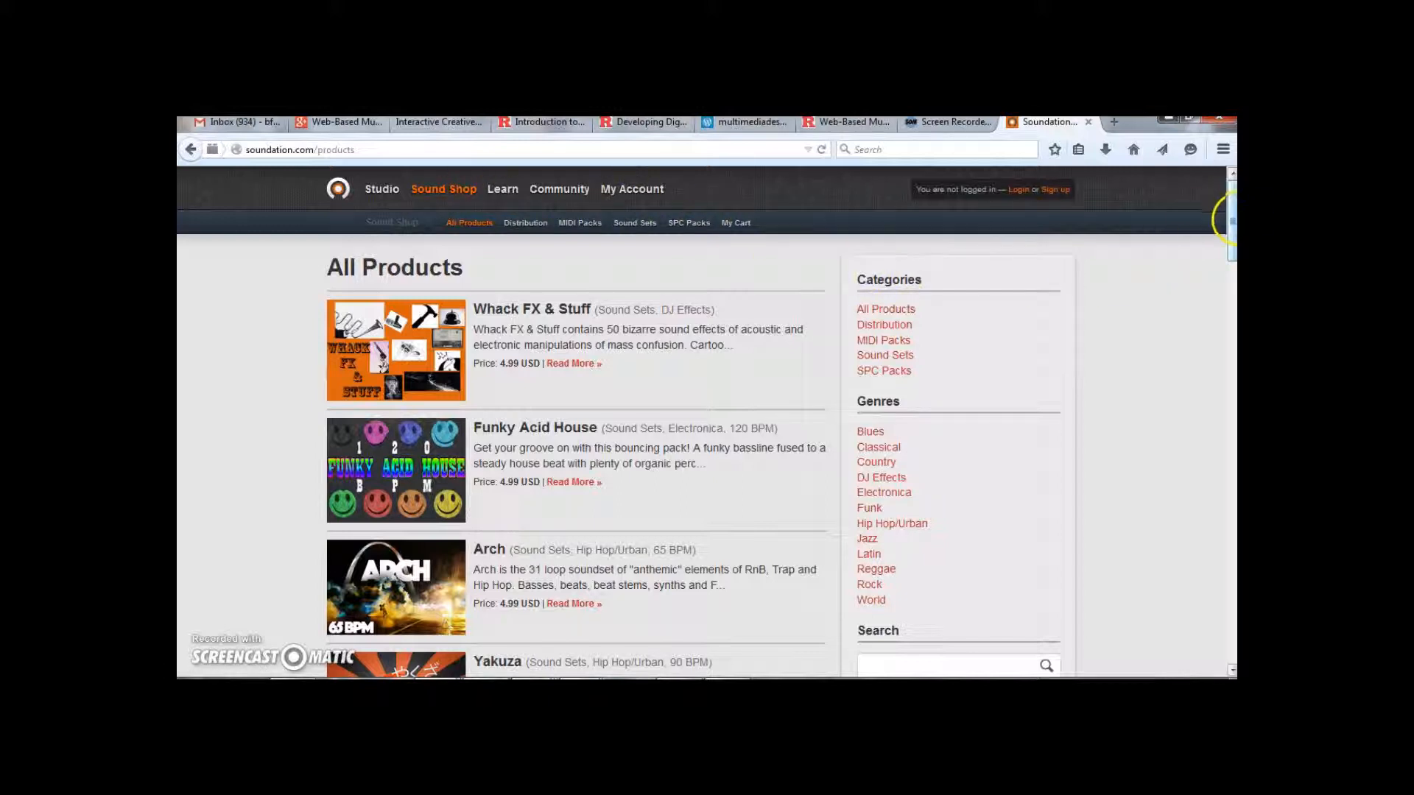
{"action": "mouse_move", "coordinate": [1230, 220]}
{"action": "left_mouse_down"}
{"action": "mouse_move", "coordinate": [1234, 380]}
{"action": "mouse_move", "coordinate": [1233, 210]}
{"action": "left_mouse_up"}
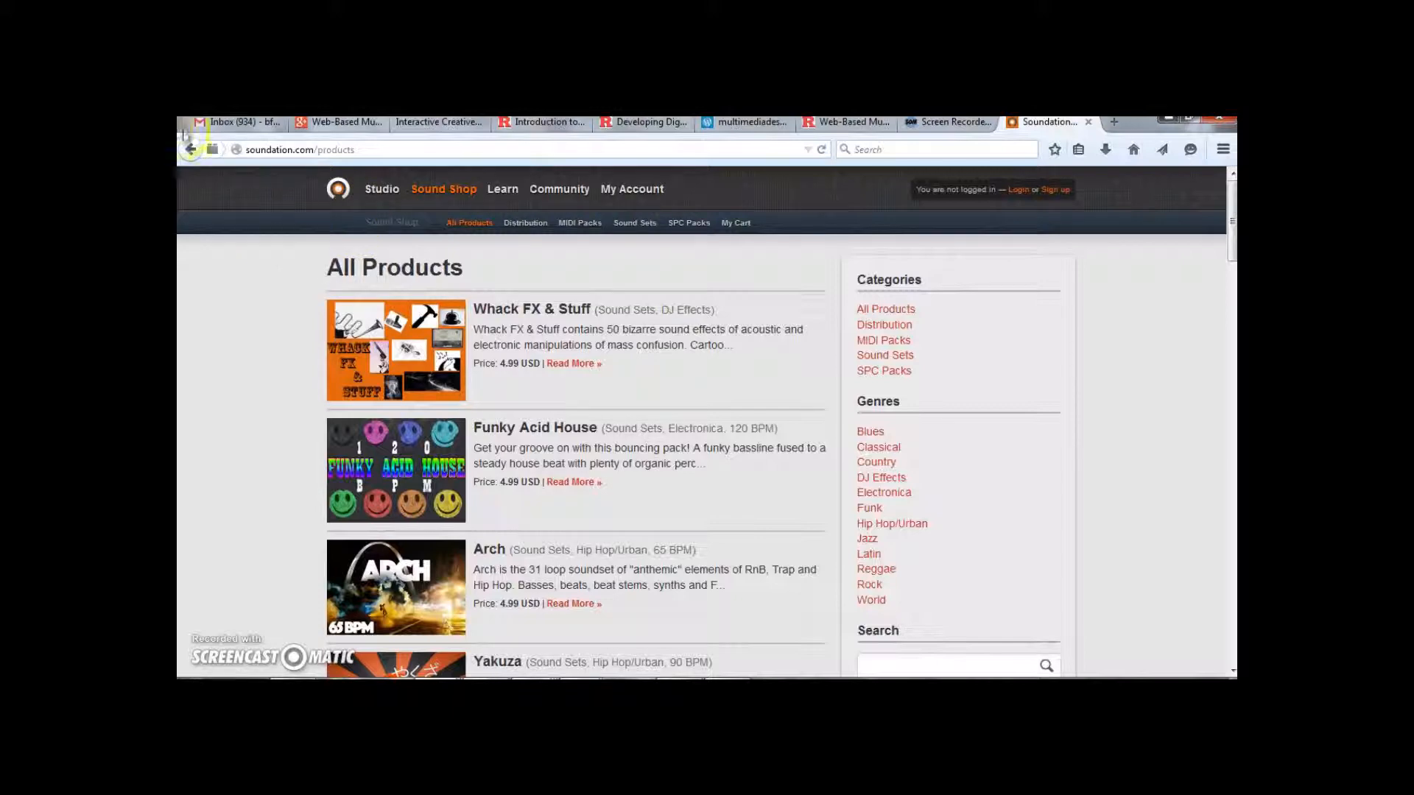
{"action": "left_click", "coordinate": [191, 150]}
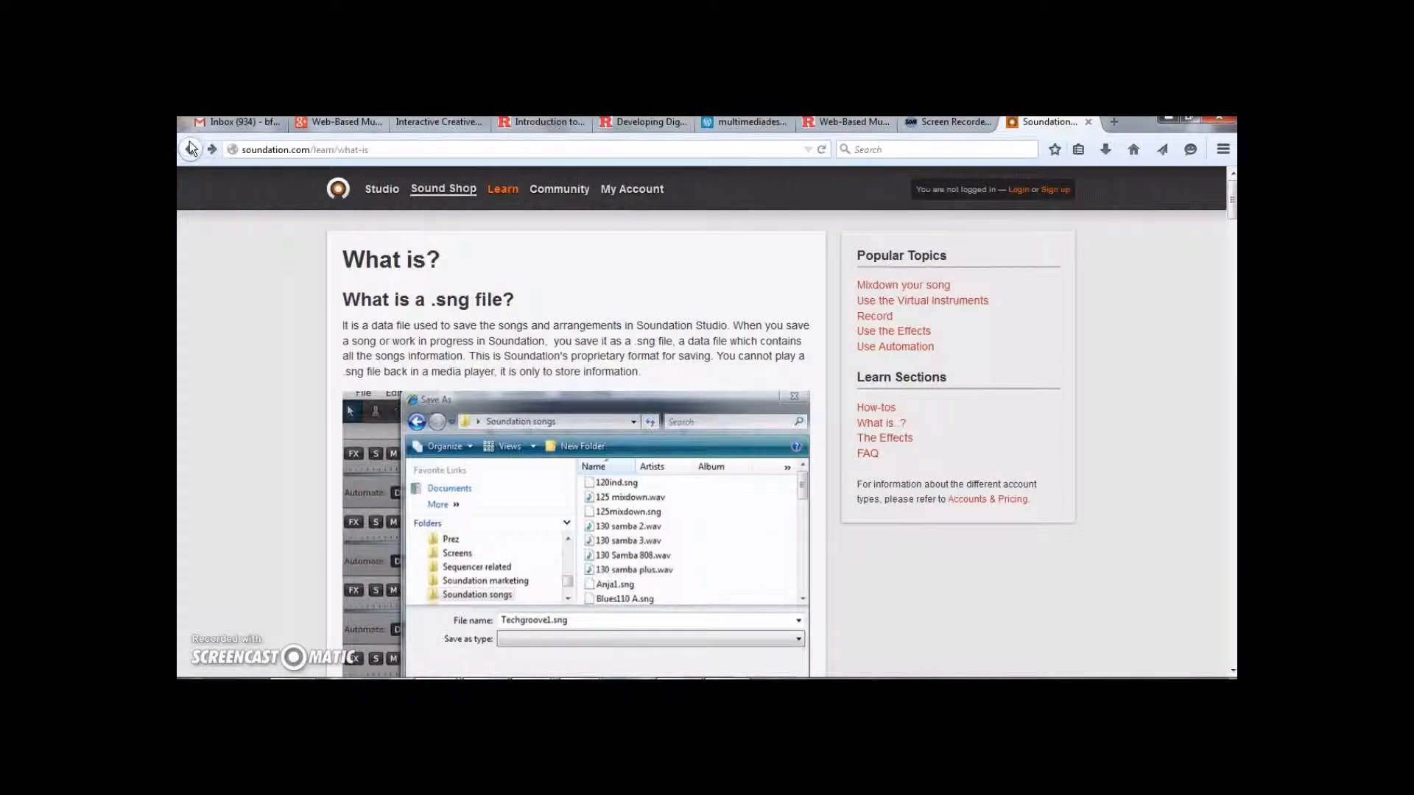
{"action": "left_click", "coordinate": [191, 149]}
{"action": "left_click", "coordinate": [191, 150]}
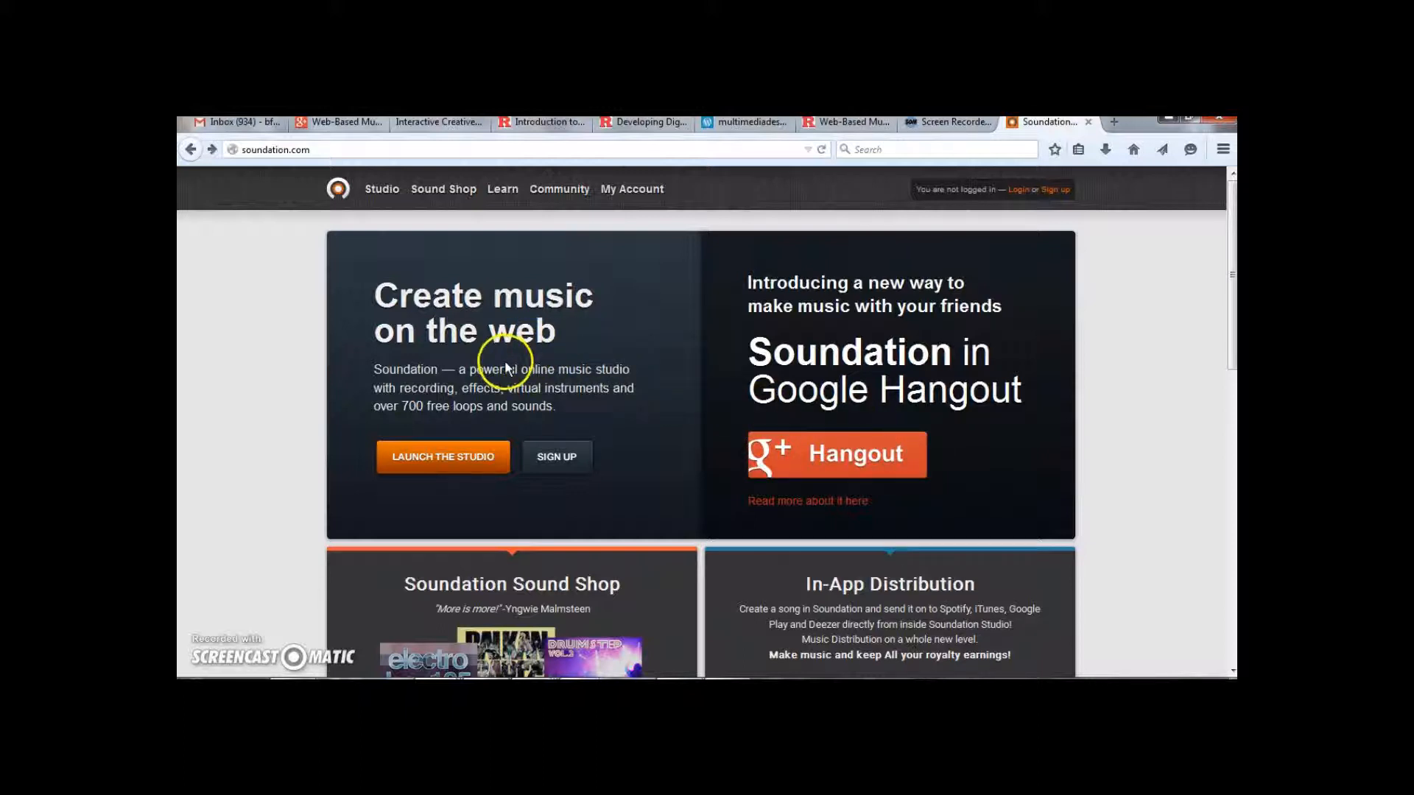
Launch the Soundation studio from the home page
{"action": "left_click", "coordinate": [474, 466]}
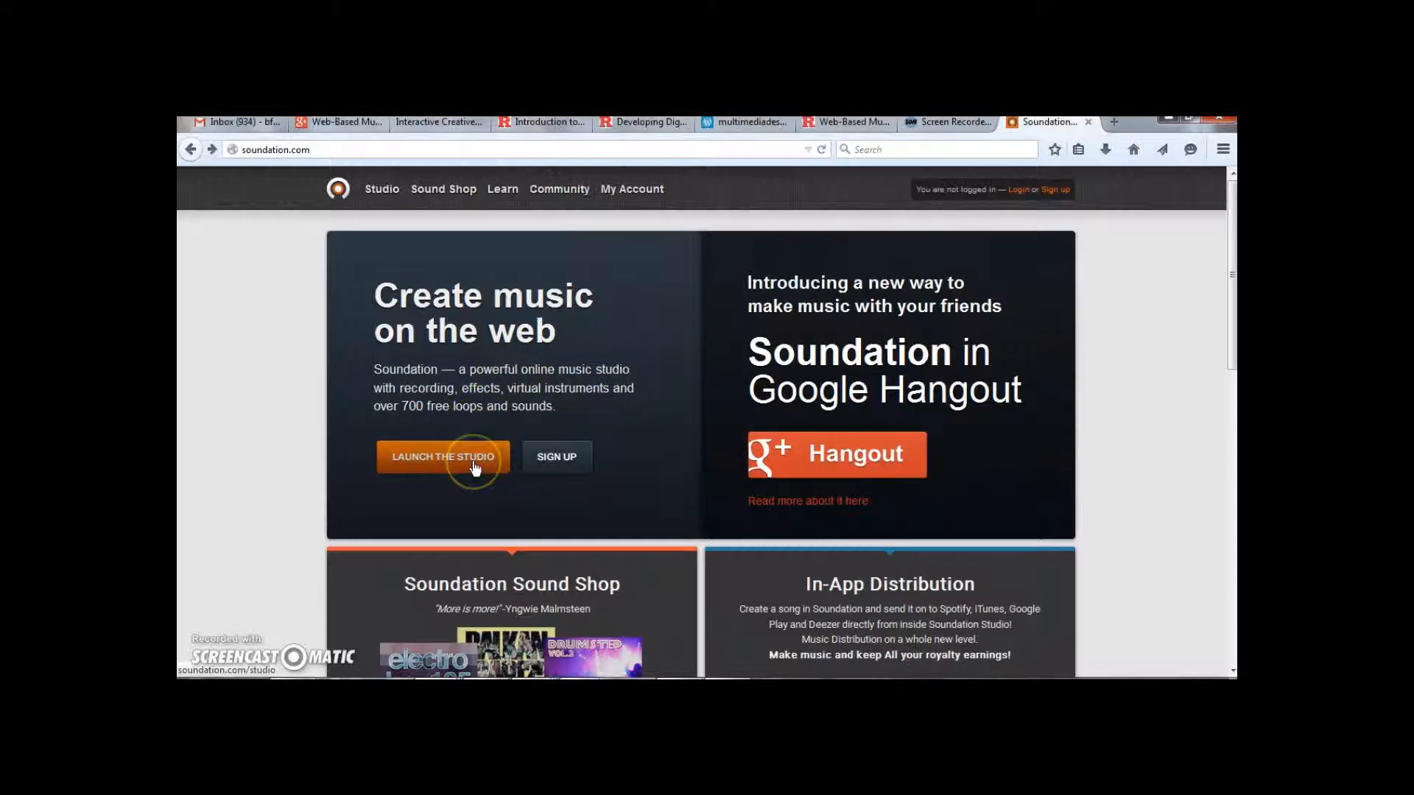
{"action": "left_click", "coordinate": [474, 463]}
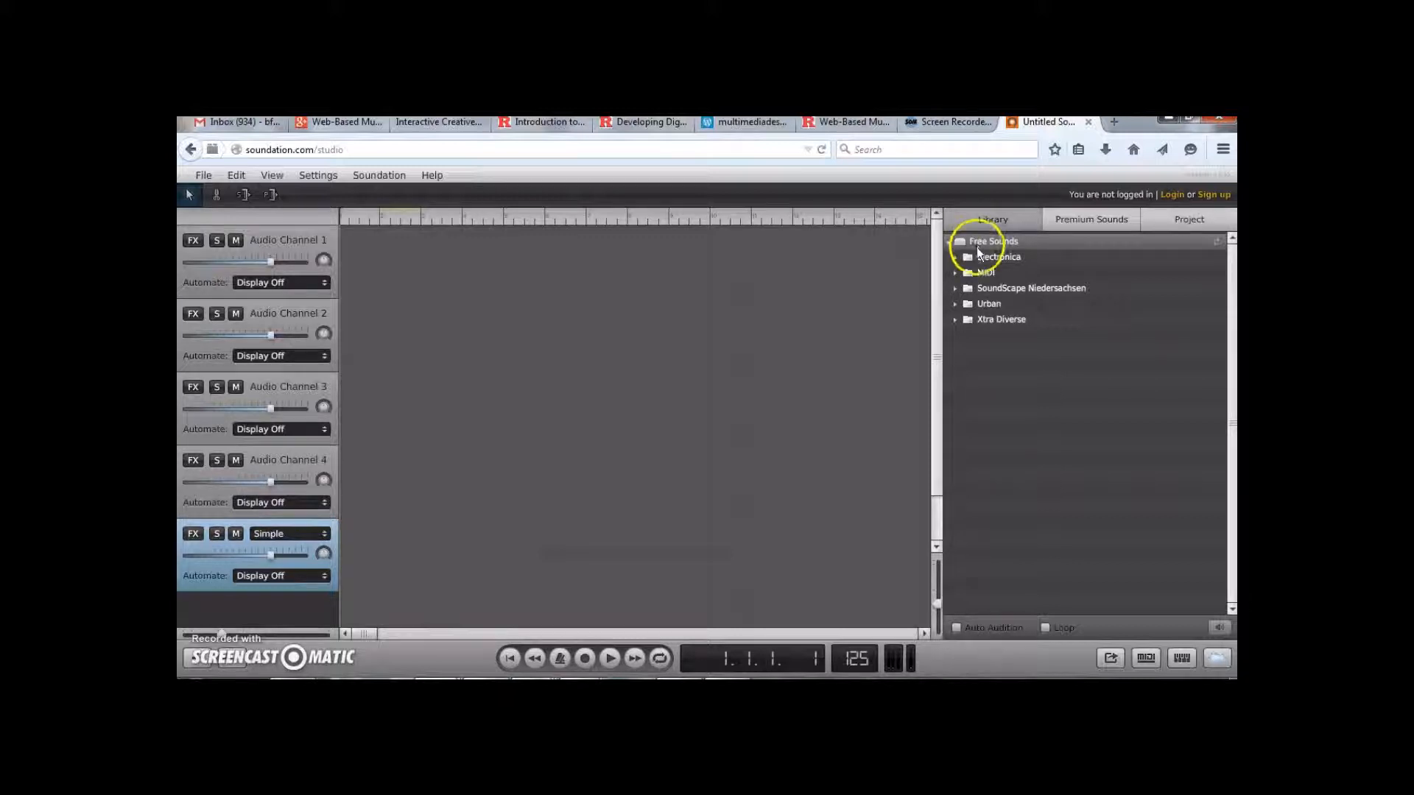
Expand the Xtra Diverse library folder and audition several of its sound files
{"action": "left_click", "coordinate": [955, 319]}
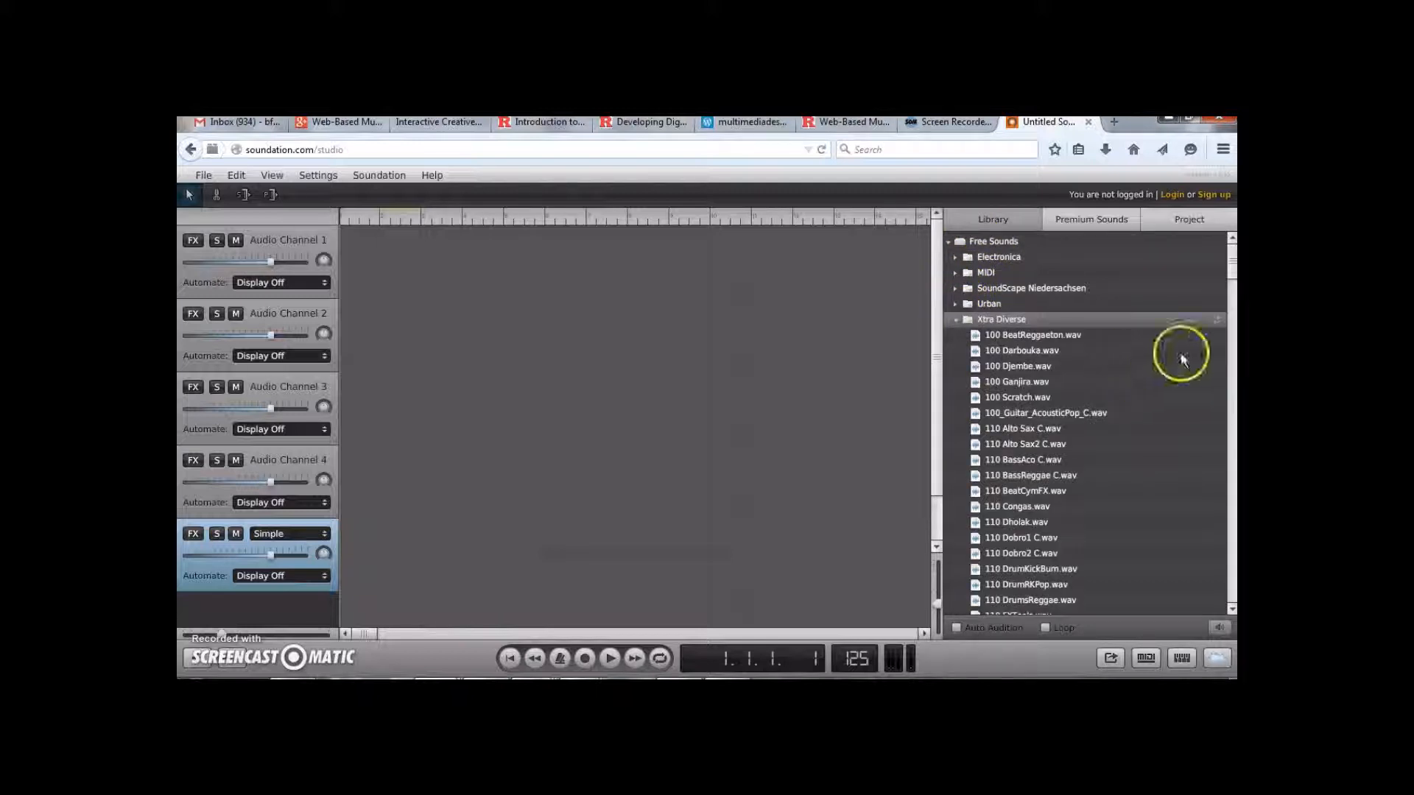
{"action": "mouse_move", "coordinate": [1232, 272]}
{"action": "left_mouse_down"}
{"action": "mouse_move", "coordinate": [1232, 426]}
{"action": "mouse_move", "coordinate": [1232, 251]}
{"action": "left_mouse_up"}
{"action": "left_click", "coordinate": [1022, 357]}
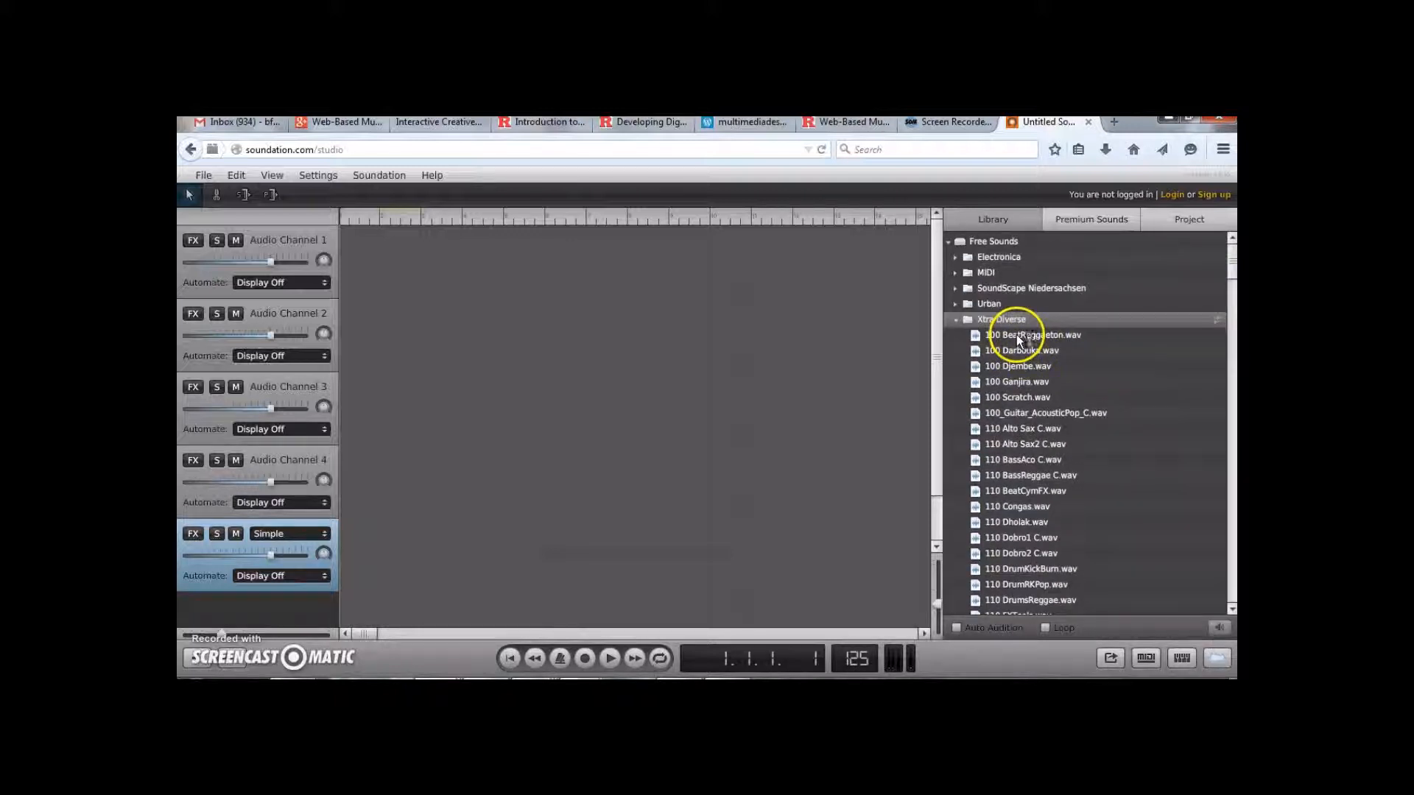
{"action": "left_click", "coordinate": [1029, 381]}
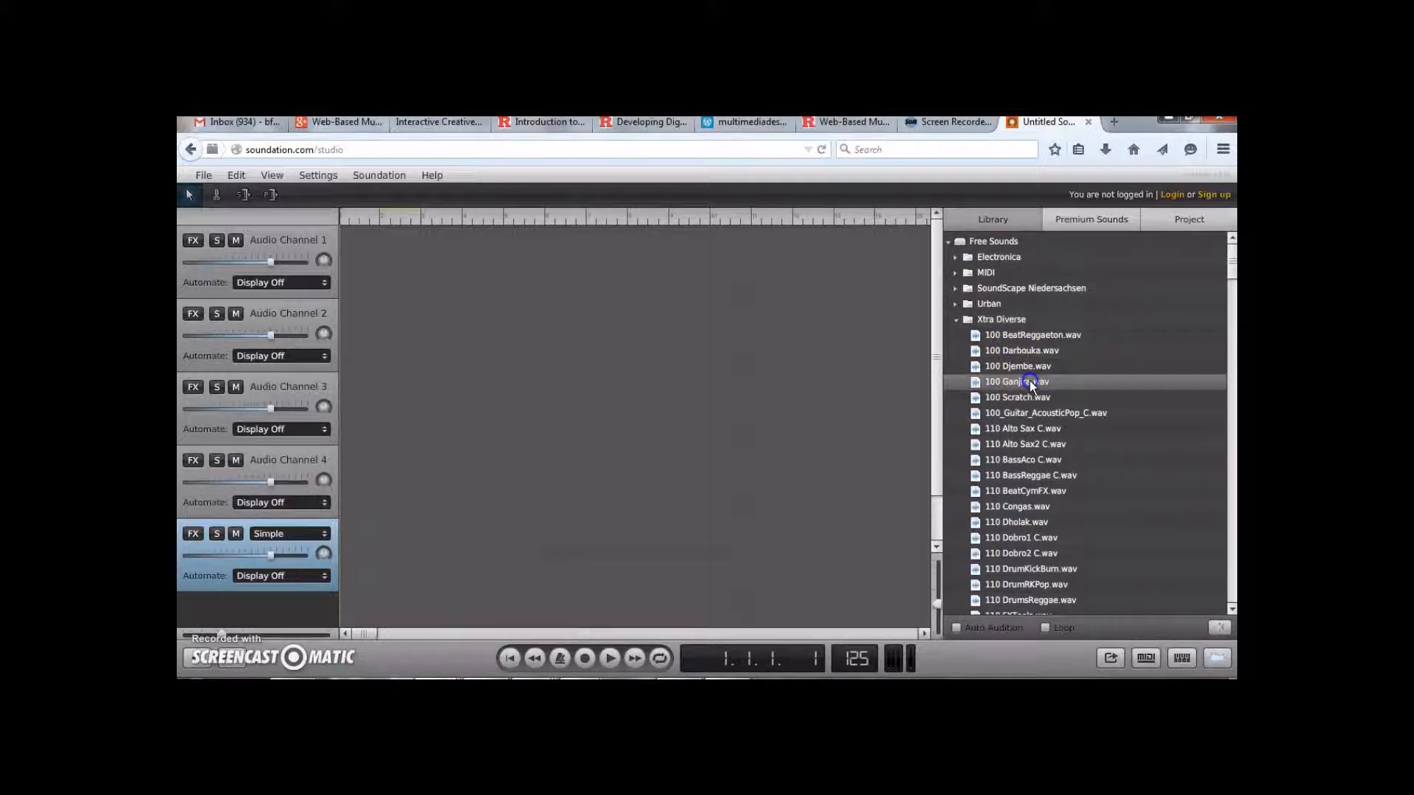
{"action": "left_click", "coordinate": [1028, 411]}
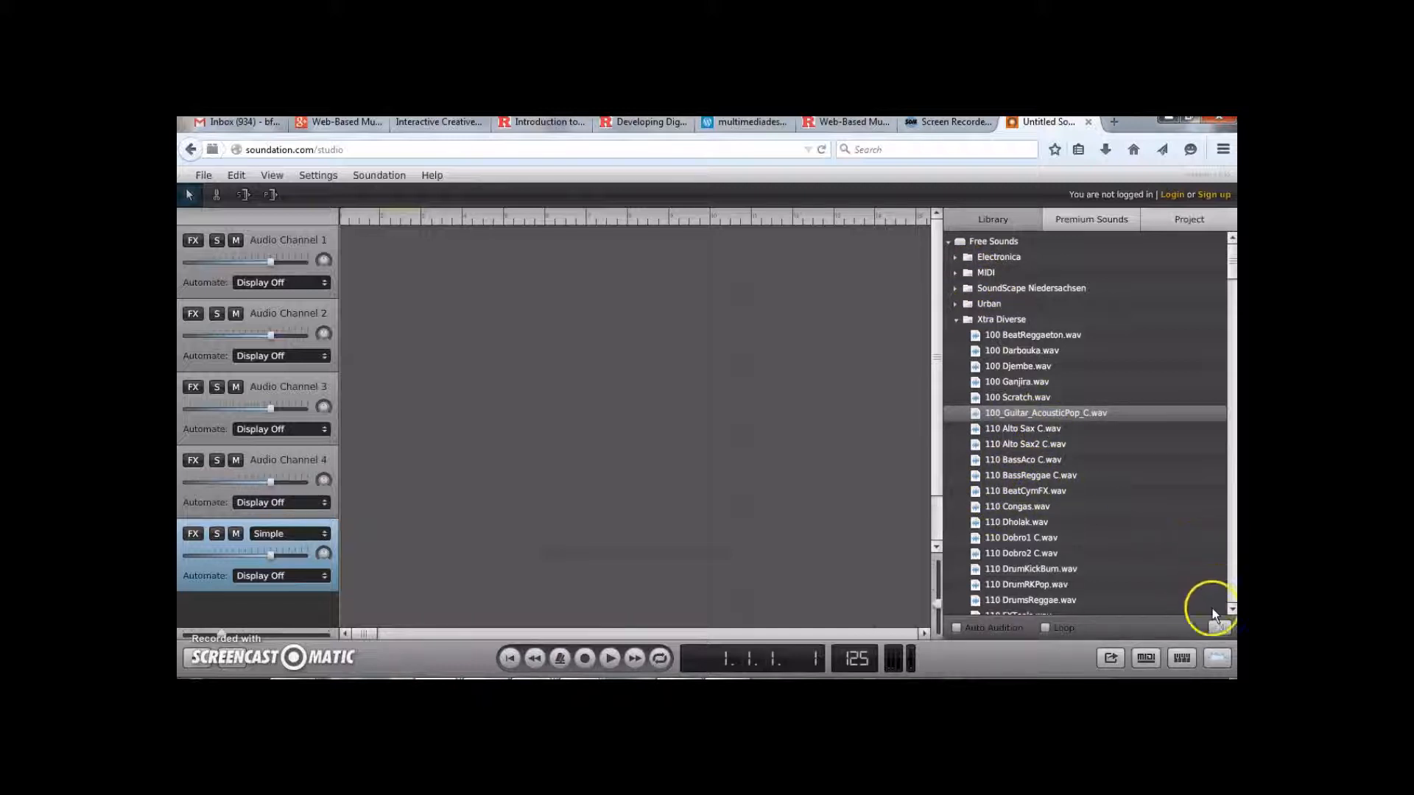
{"action": "left_click", "coordinate": [1022, 416]}
{"action": "left_click", "coordinate": [1223, 627]}
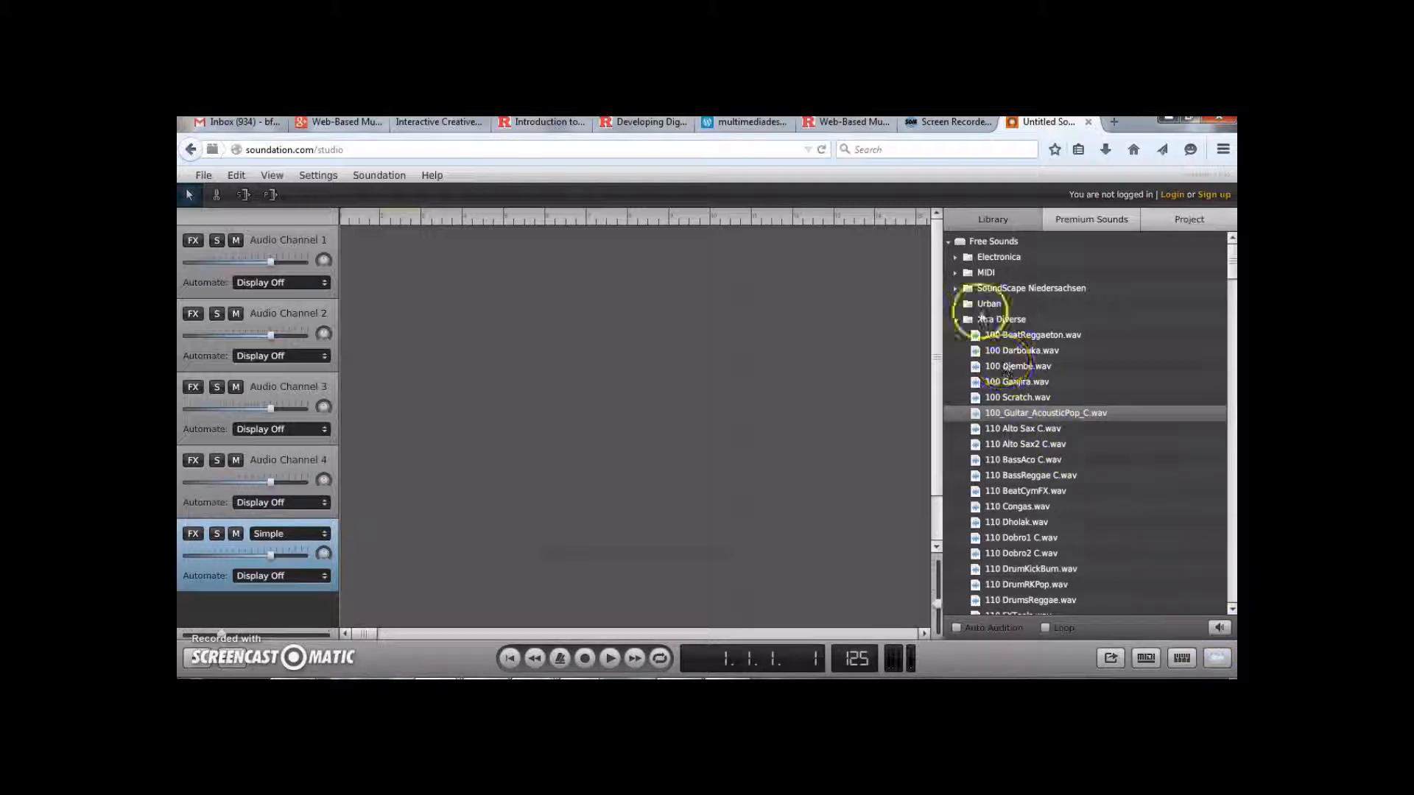
Expand the MIDI folder and place Dreamy_Chords_A.mid at the start of Audio Channel 1
{"action": "left_click", "coordinate": [956, 272]}
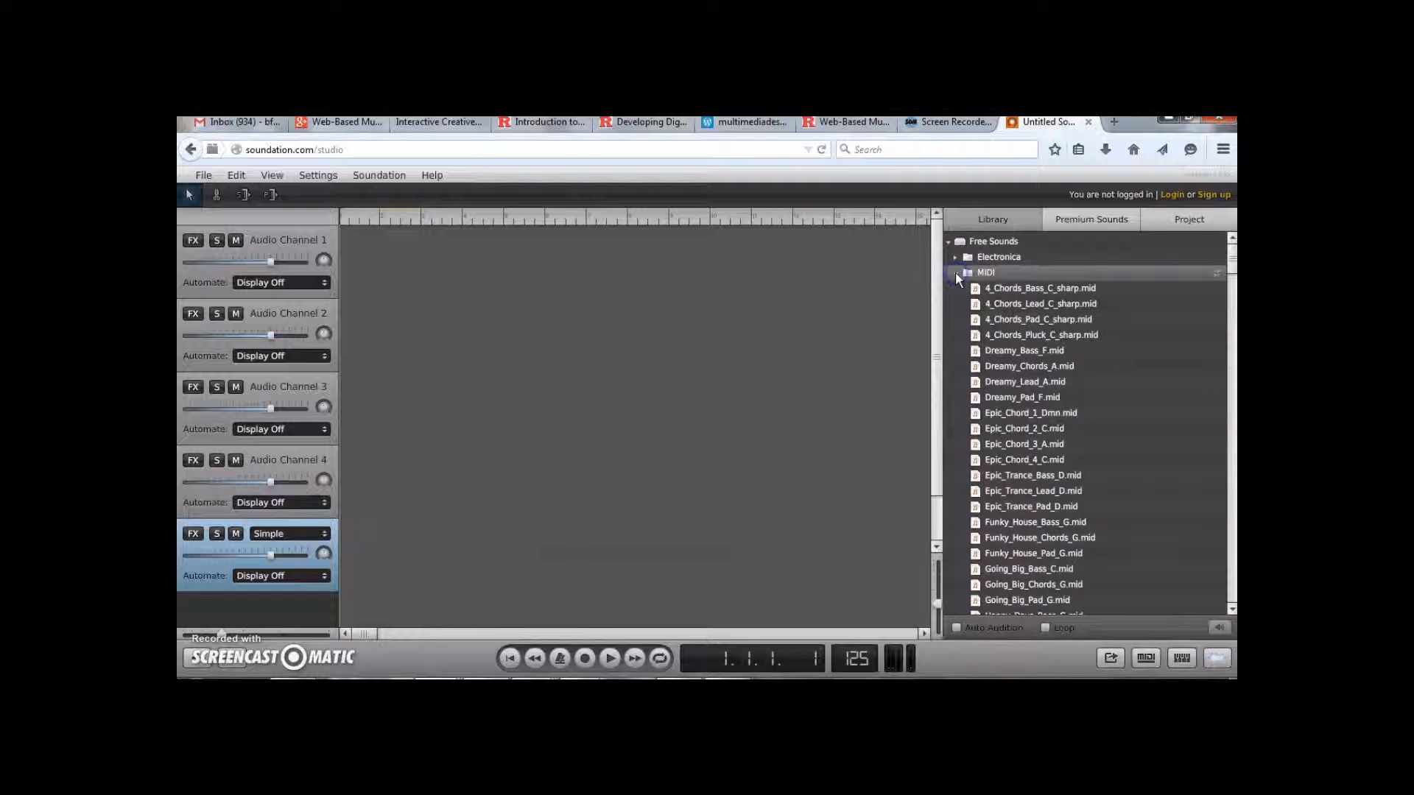
{"action": "left_click", "coordinate": [1047, 372]}
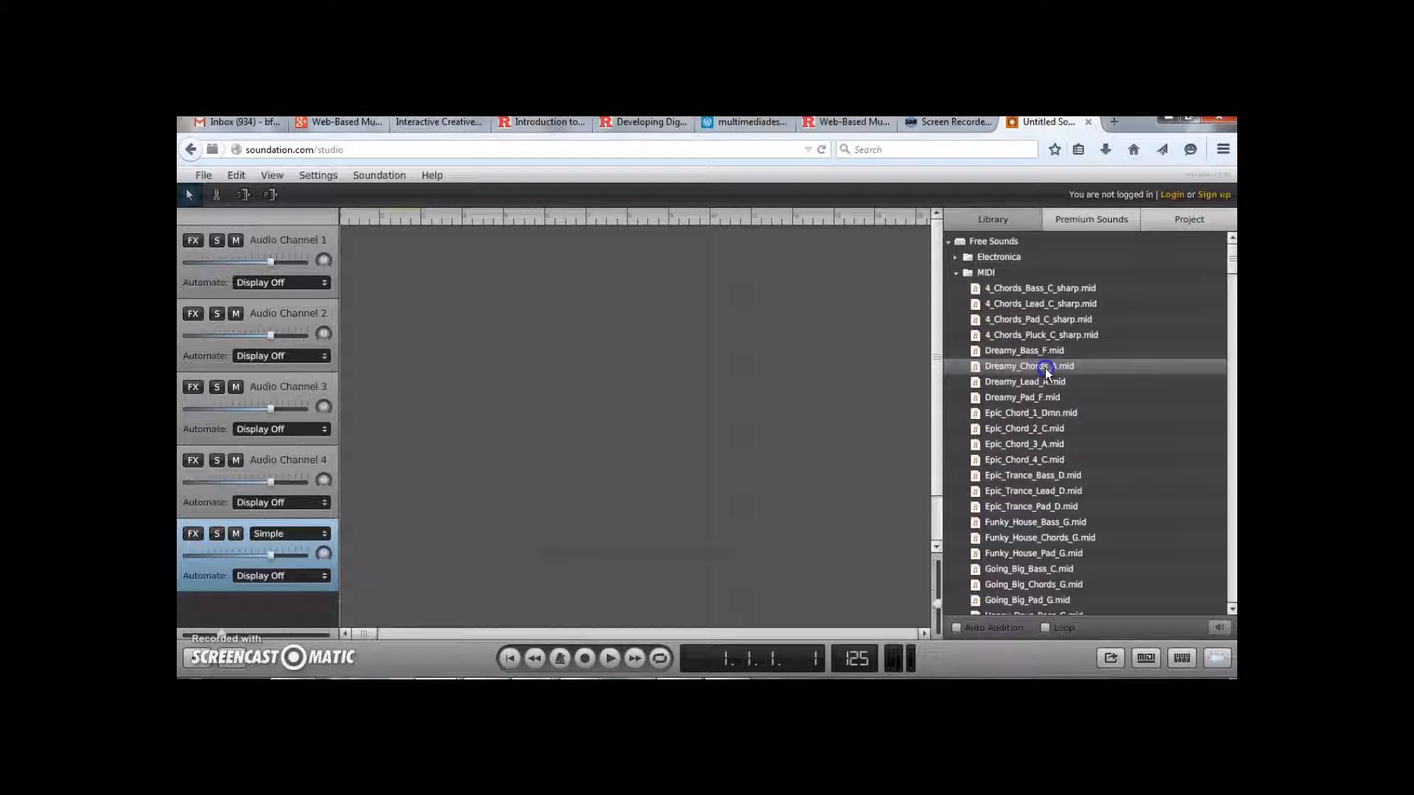
{"action": "left_click_drag", "start_coordinate": [1047, 372], "coordinate": [528, 318]}
{"action": "left_click_drag", "start_coordinate": [446, 281], "coordinate": [377, 276]}
{"action": "left_click", "coordinate": [533, 241]}
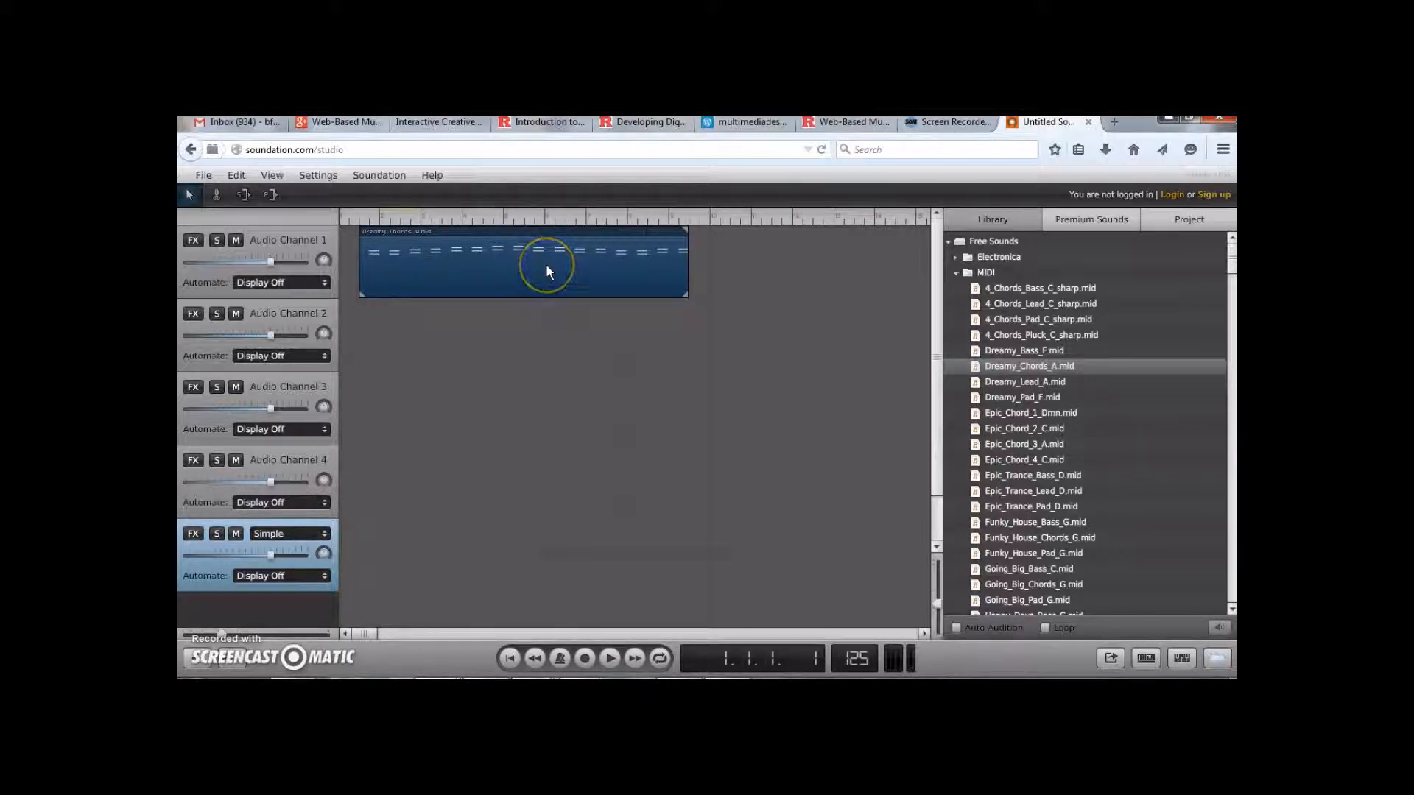
Open the Dreamy_Chords_A clip in the note editor, move several notes to new pitches and positions, and close it
{"action": "double_click", "coordinate": [545, 267]}
{"action": "left_click", "coordinate": [856, 464]}
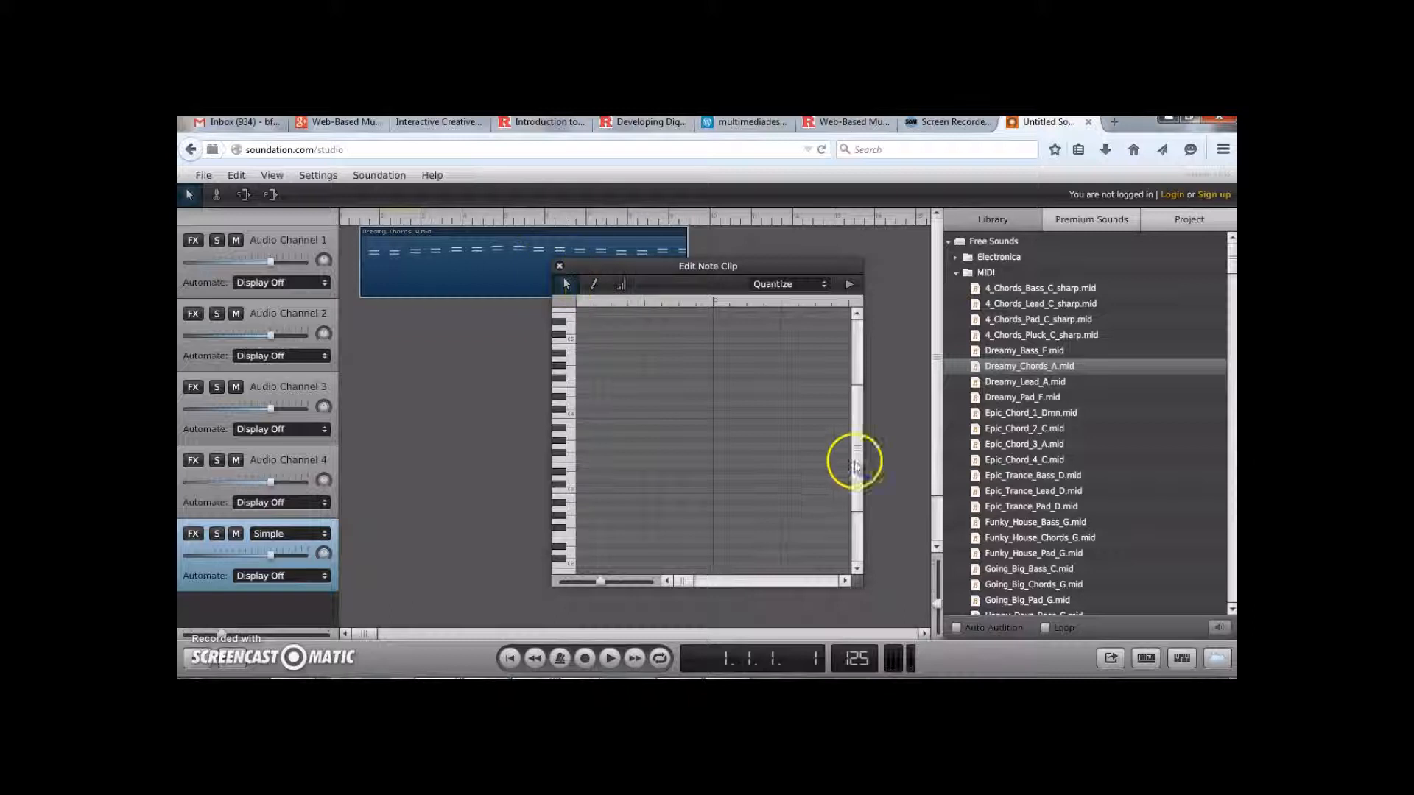
{"action": "left_click_drag", "start_coordinate": [859, 430], "coordinate": [849, 363]}
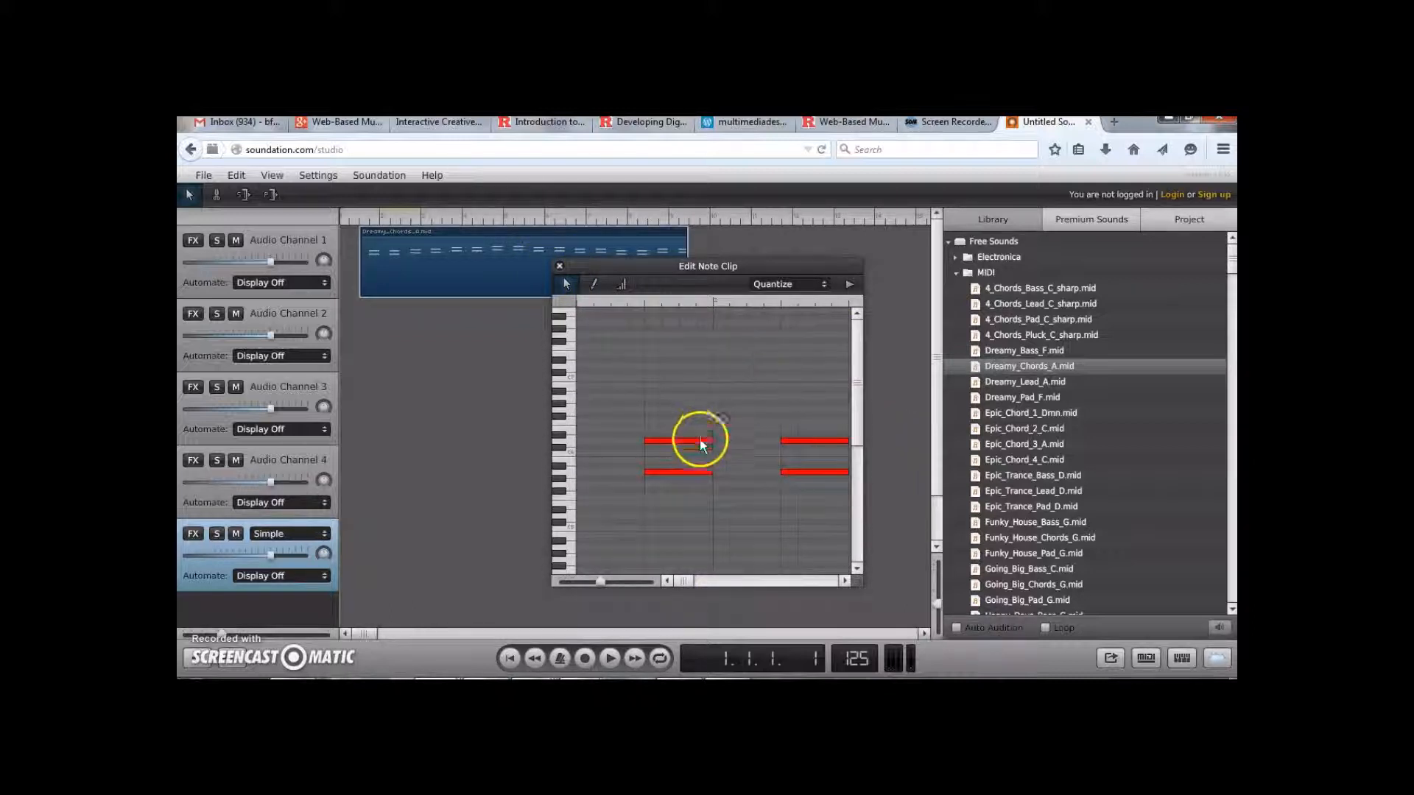
{"action": "left_click_drag", "start_coordinate": [700, 439], "coordinate": [687, 407]}
{"action": "left_click_drag", "start_coordinate": [692, 471], "coordinate": [688, 498]}
{"action": "left_click", "coordinate": [807, 441]}
{"action": "left_click_drag", "start_coordinate": [807, 439], "coordinate": [800, 422]}
{"action": "left_click_drag", "start_coordinate": [804, 471], "coordinate": [762, 465]}
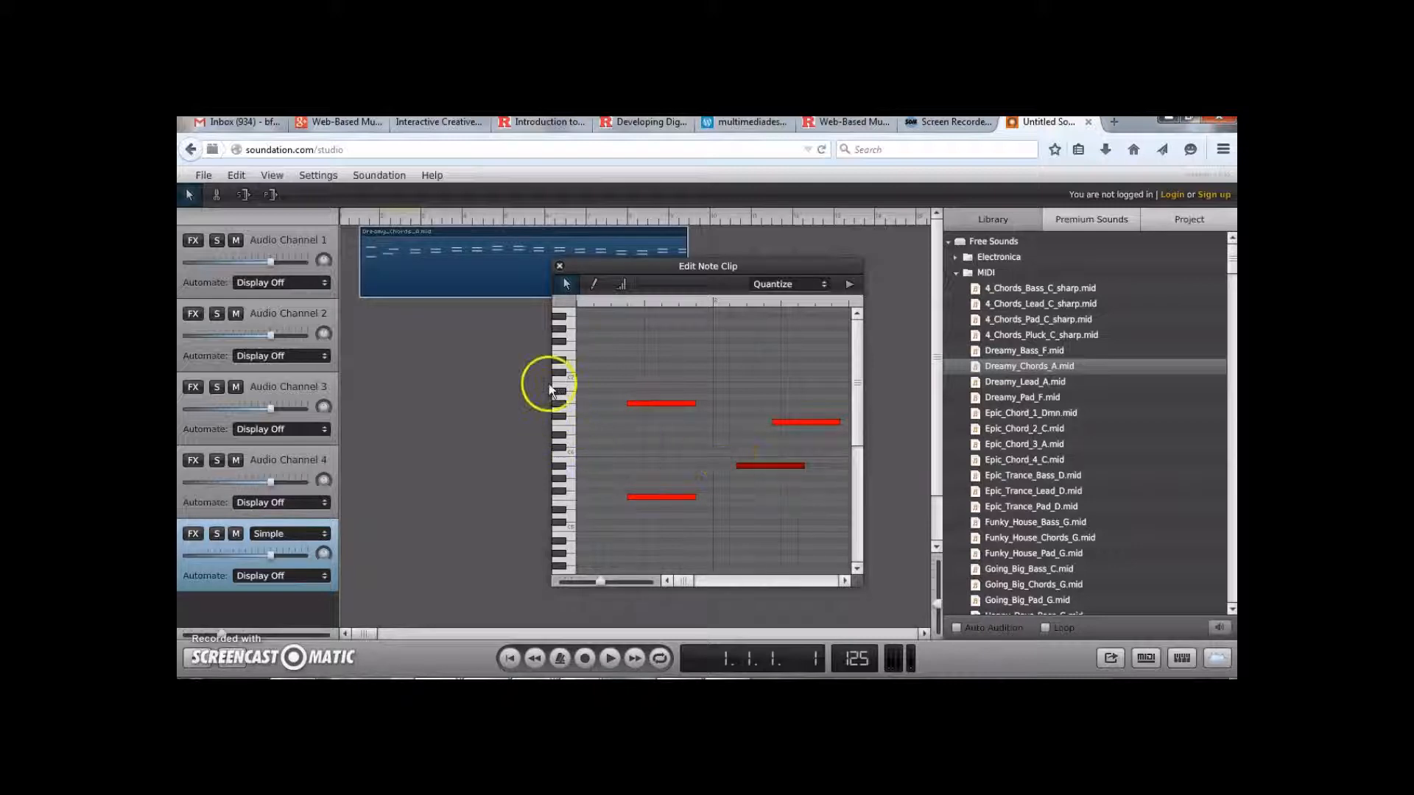
{"action": "left_click", "coordinate": [559, 267]}
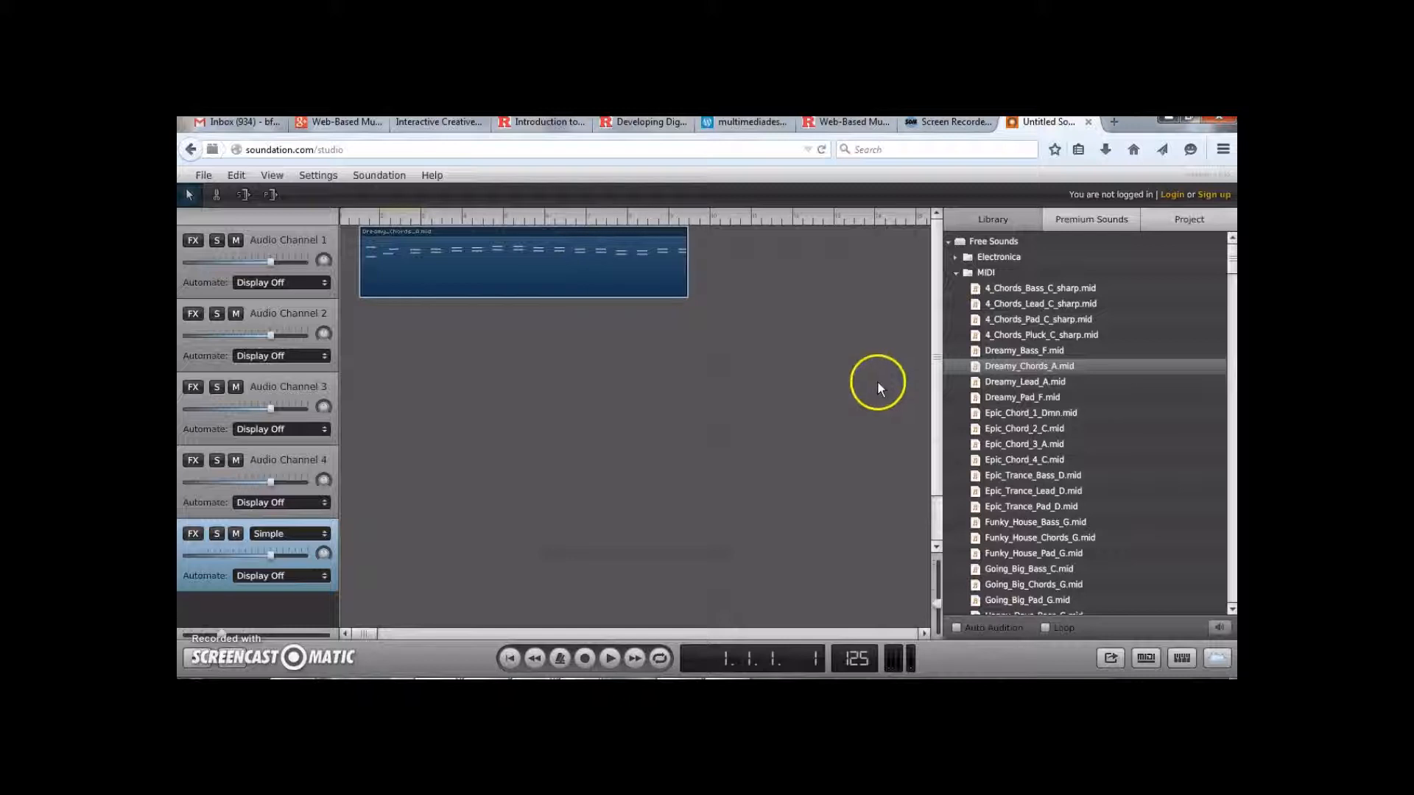
Open the virtual keyboard, connect it to the Simple instrument channel, and play several notes
{"action": "left_click", "coordinate": [956, 273]}
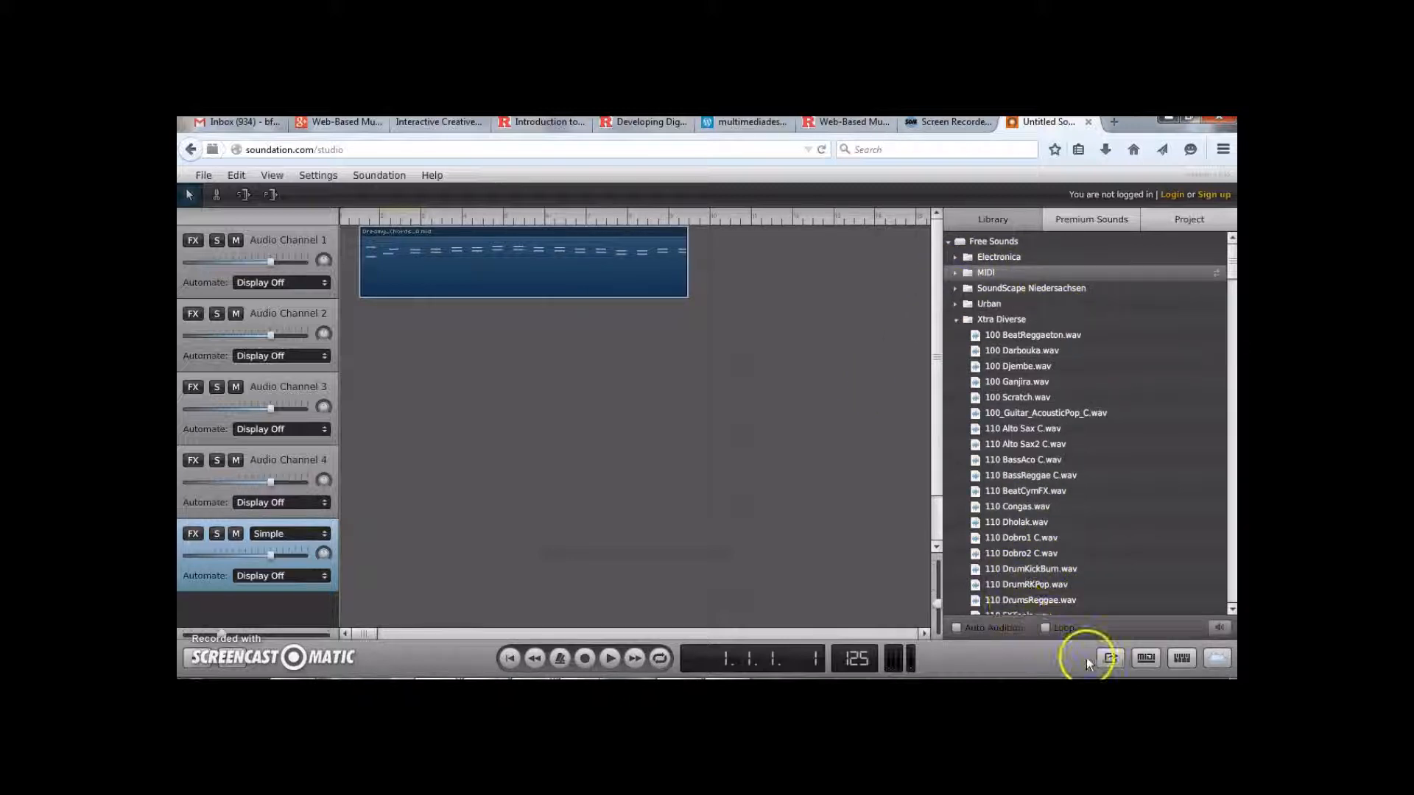
{"action": "left_click", "coordinate": [1180, 658]}
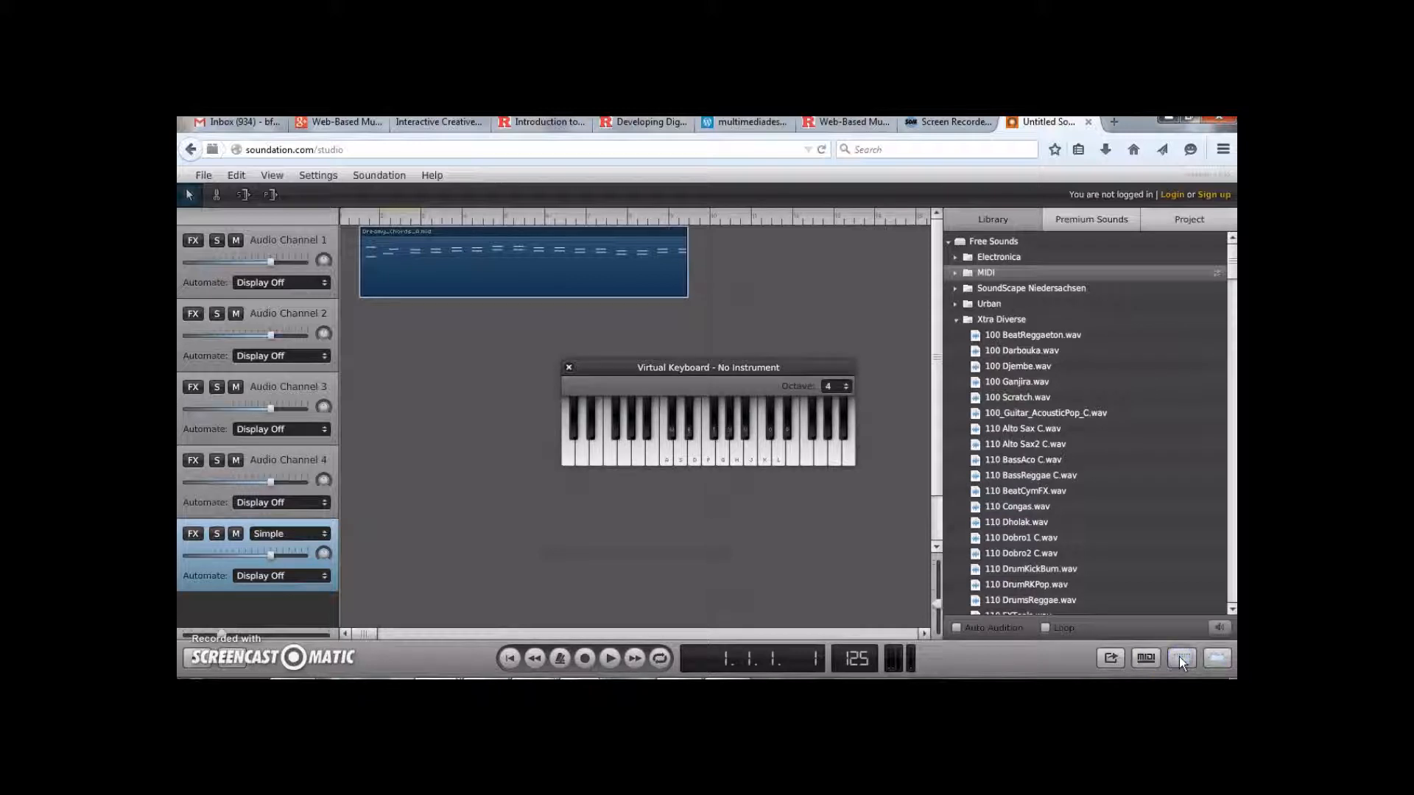
{"action": "left_click", "coordinate": [210, 572]}
{"action": "left_click", "coordinate": [591, 445]}
{"action": "key", "text": "a"}
{"action": "key", "text": "s"}
{"action": "key", "text": "g"}
{"action": "key", "text": "j"}
{"action": "key", "text": "k"}
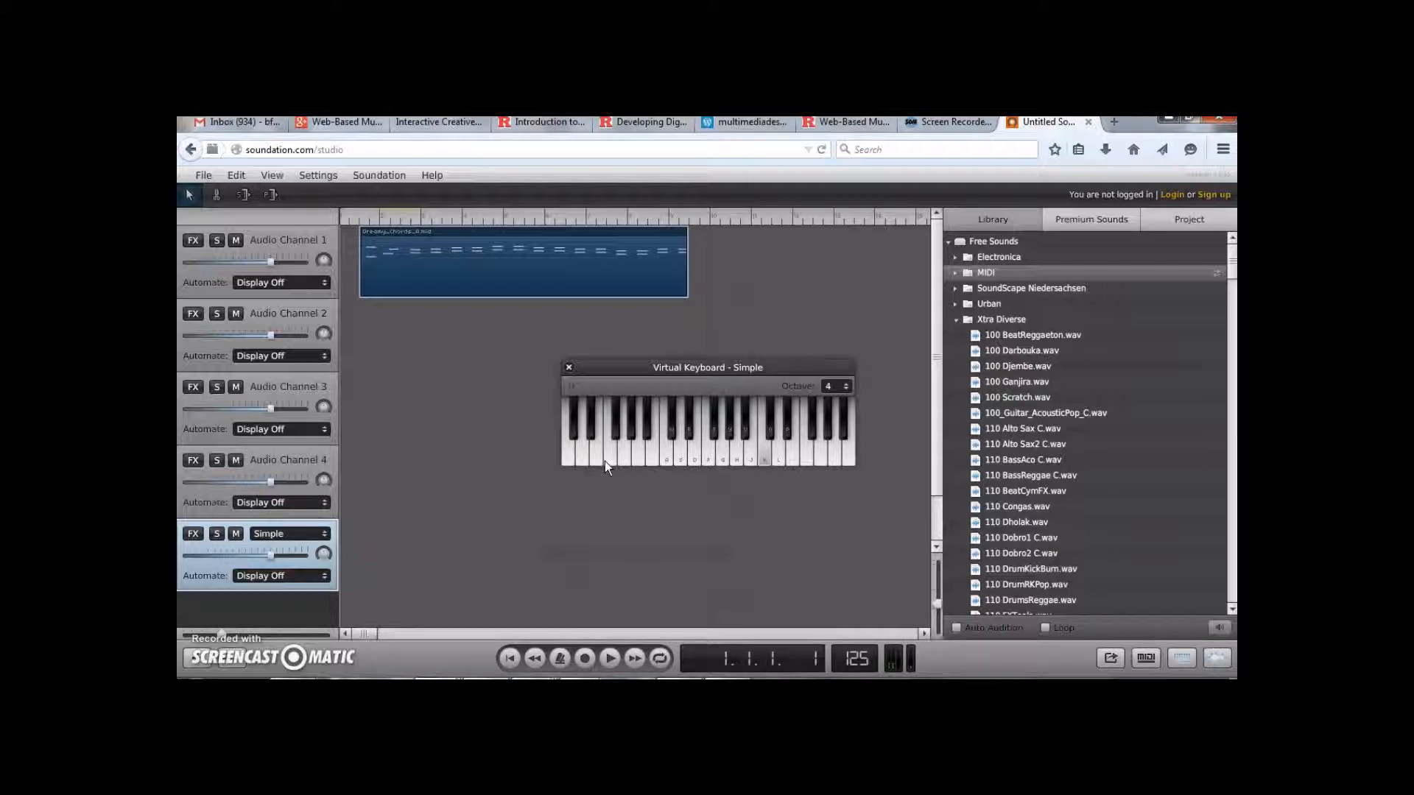
Switch the virtual keyboard to octave 6, play a few notes, and close the keyboard
{"action": "left_click", "coordinate": [846, 387]}
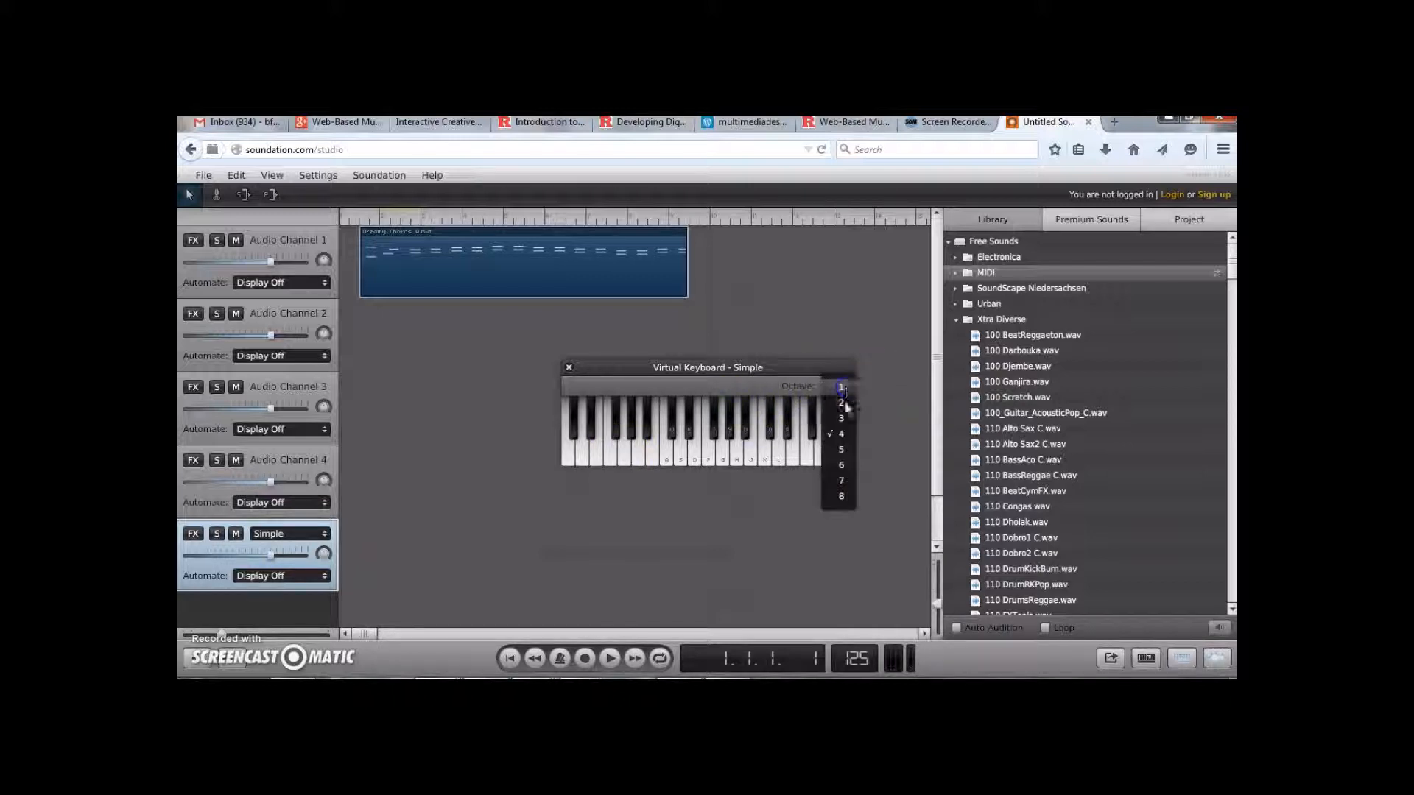
{"action": "left_click", "coordinate": [844, 464]}
{"action": "key", "text": "a"}
{"action": "key", "text": "k"}
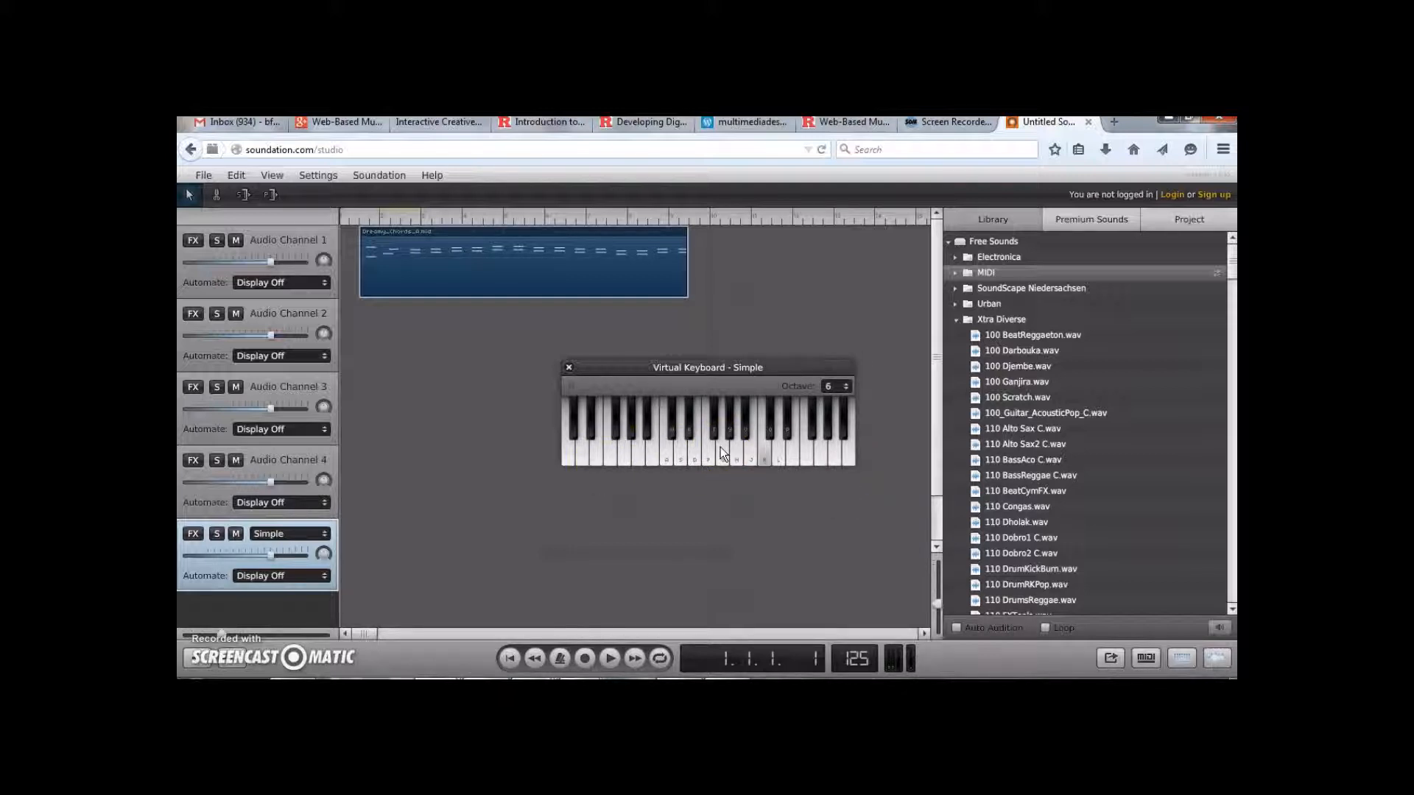
{"action": "left_click", "coordinate": [648, 420]}
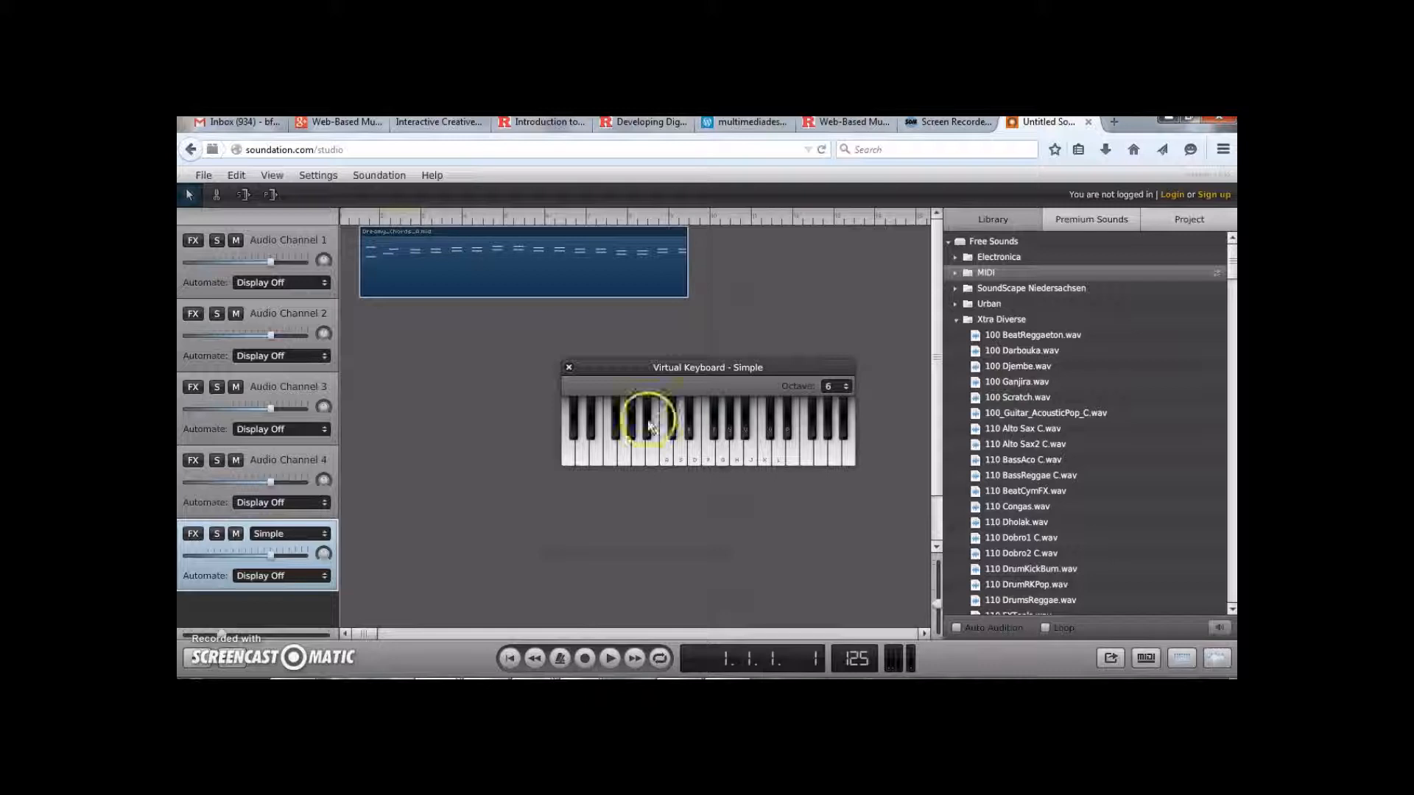
{"action": "left_click", "coordinate": [569, 368]}
Cut the Dreamy_Chords_A clip into three parts with the split tool
{"action": "left_click", "coordinate": [361, 273]}
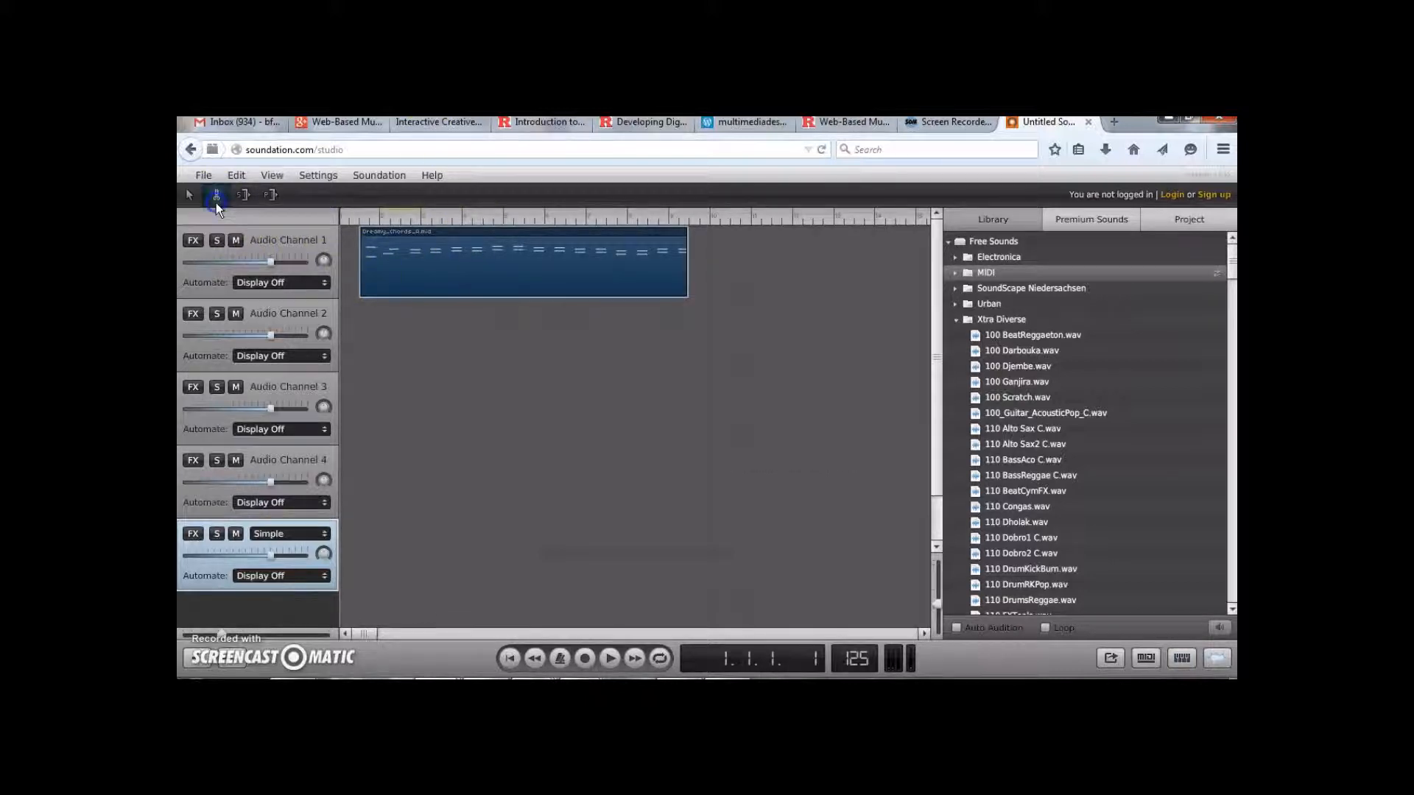
{"action": "left_click", "coordinate": [410, 278]}
{"action": "left_click", "coordinate": [478, 282]}
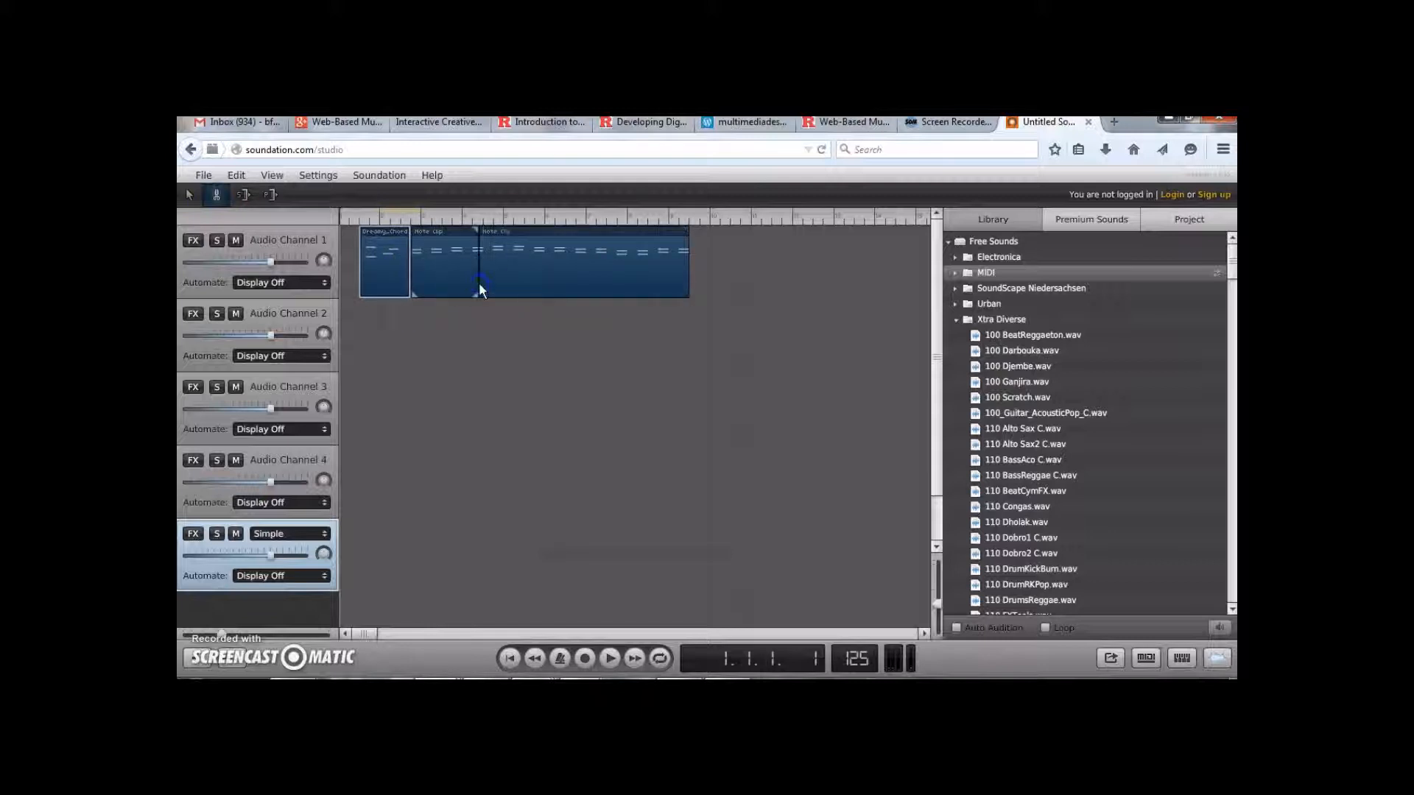
Split the clip at two more points, then move its first and last pieces down to the Audio Channel 3 lane
{"action": "left_click", "coordinate": [555, 288]}
{"action": "left_click", "coordinate": [632, 290]}
{"action": "left_click", "coordinate": [190, 196]}
{"action": "left_click_drag", "start_coordinate": [651, 287], "coordinate": [516, 433]}
{"action": "left_click_drag", "start_coordinate": [445, 265], "coordinate": [416, 426]}
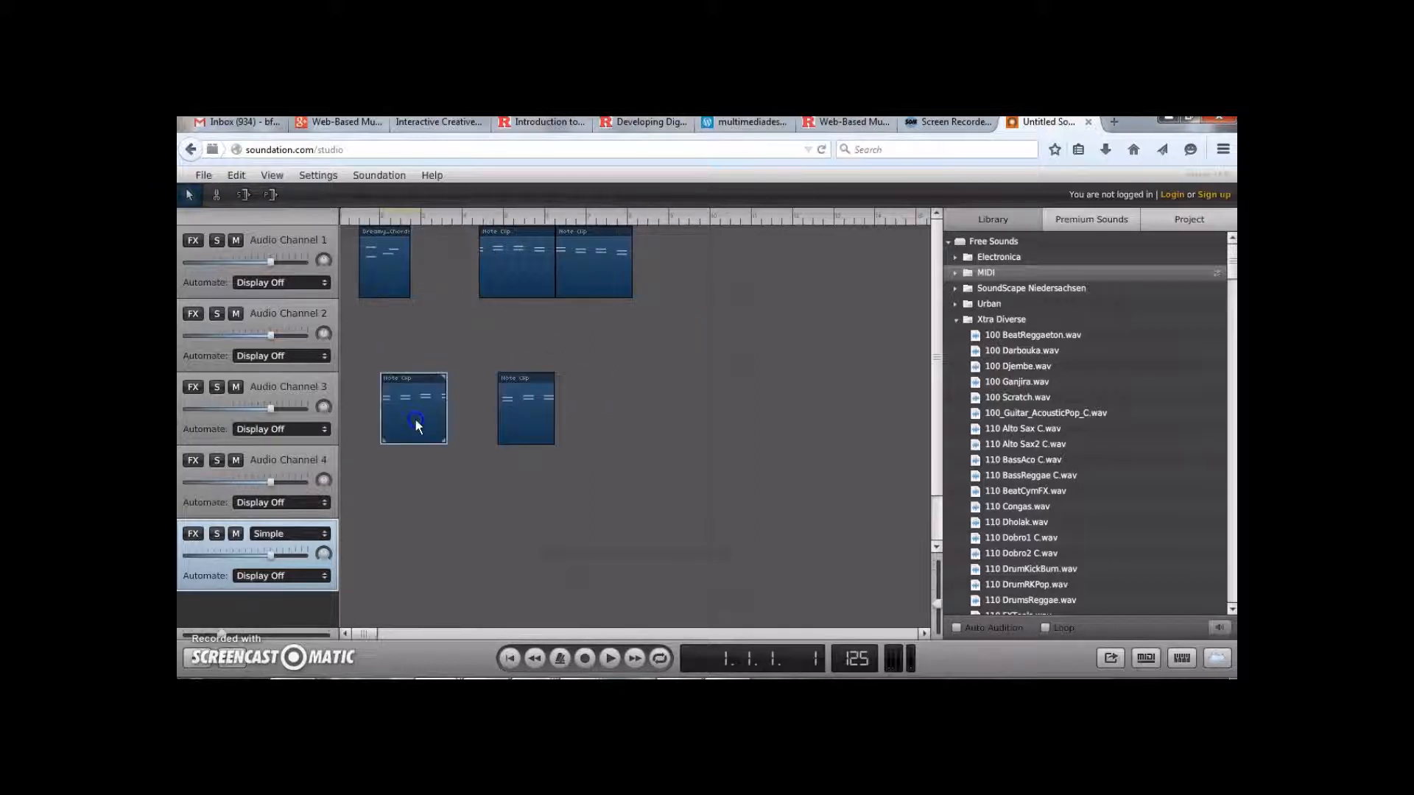
Lengthen the left clip on Audio Channel 3 so its end reaches the neighbouring clip
{"action": "mouse_move", "coordinate": [444, 381]}
{"action": "left_mouse_down"}
{"action": "mouse_move", "coordinate": [513, 379]}
{"action": "mouse_move", "coordinate": [443, 386]}
{"action": "left_mouse_up"}
{"action": "left_click_drag", "start_coordinate": [445, 380], "coordinate": [497, 386]}
{"action": "left_click", "coordinate": [418, 475]}
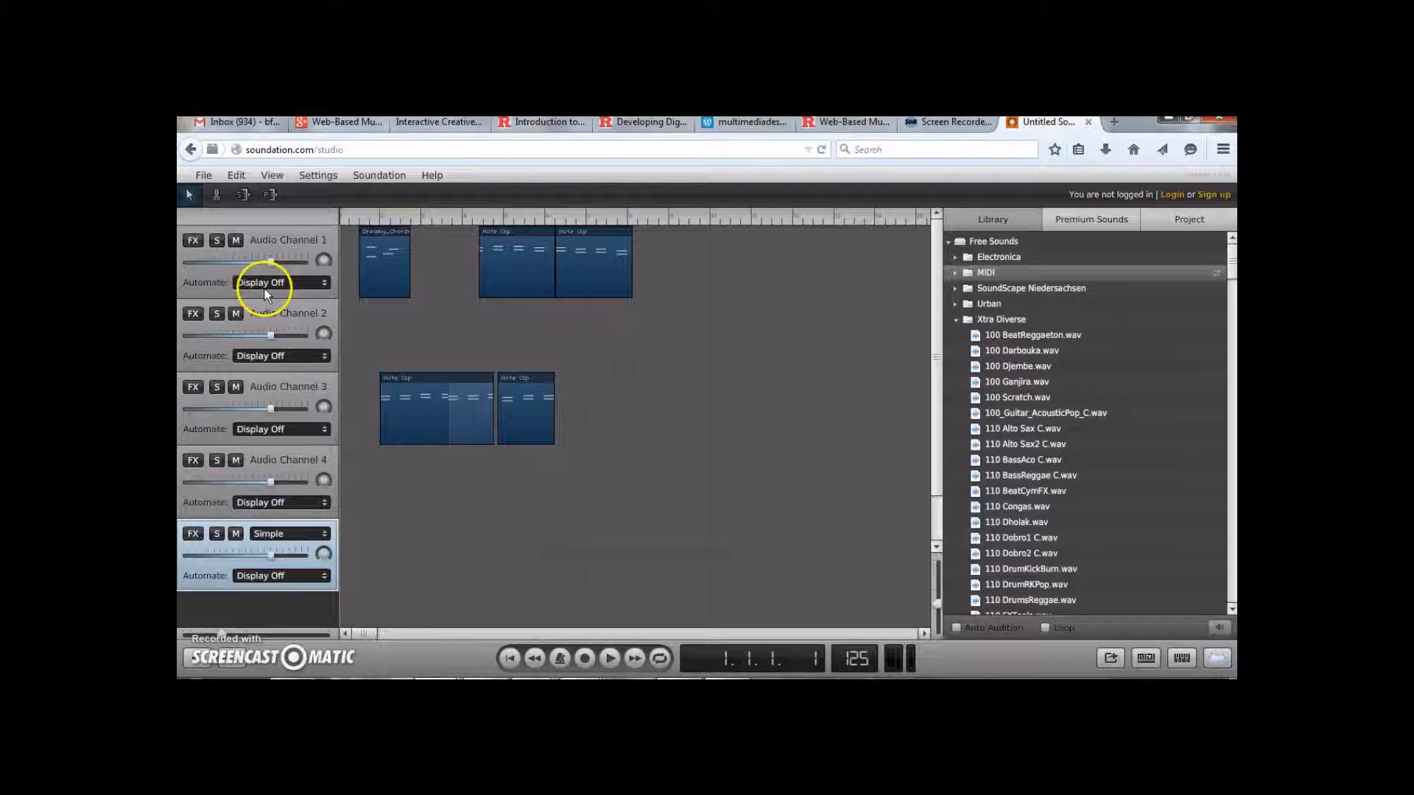
Try to publish the track and dismiss the dialog that follows
{"action": "left_click", "coordinate": [206, 177]}
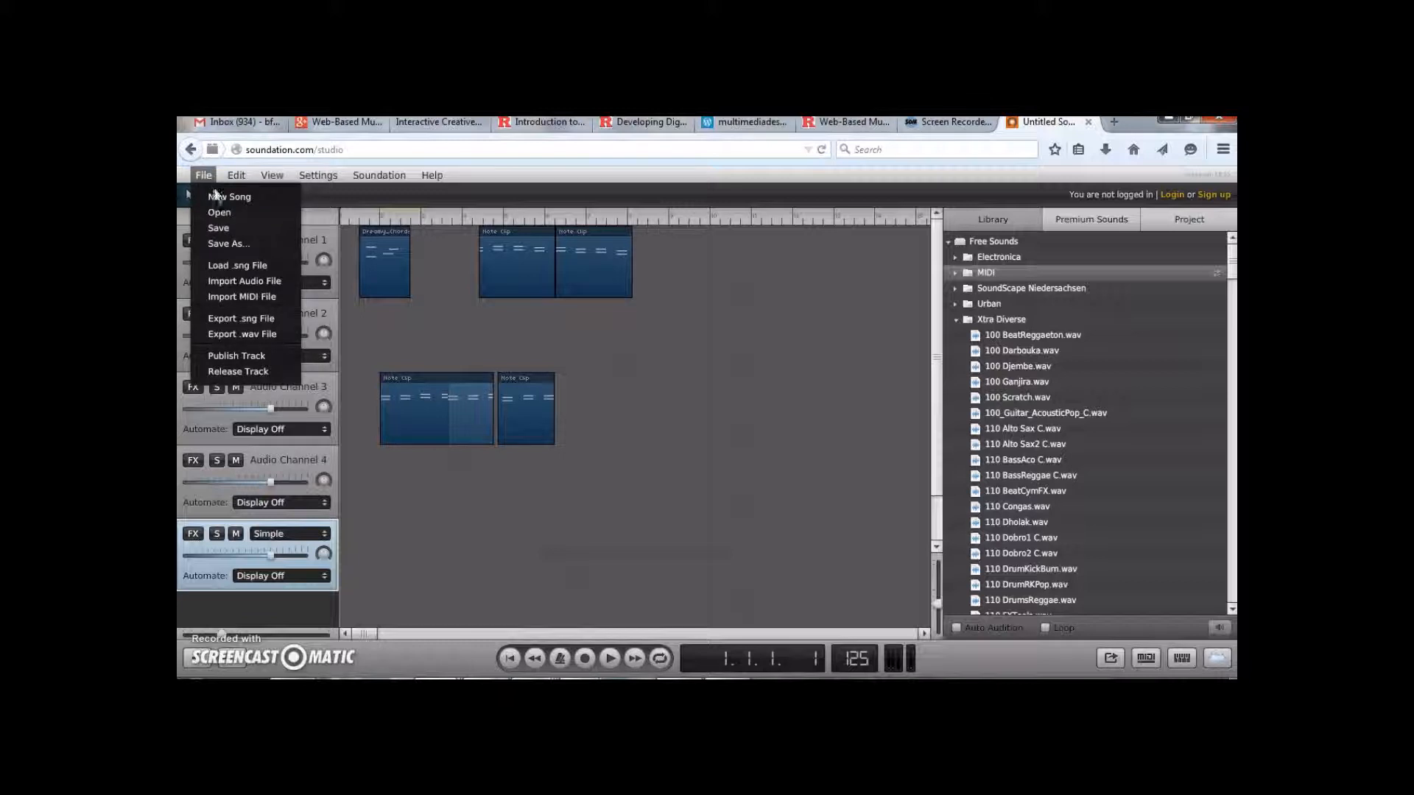
{"action": "left_click", "coordinate": [271, 356]}
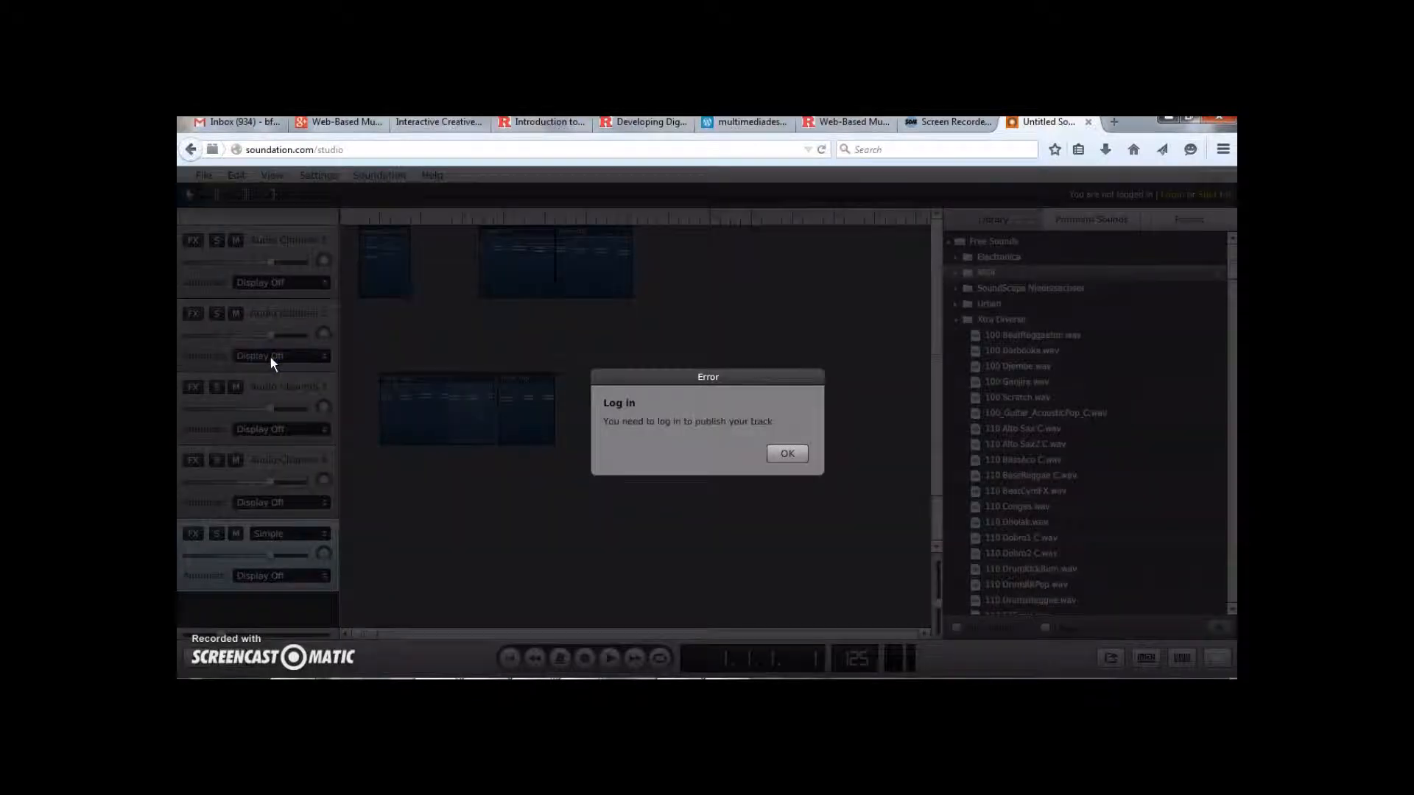
{"action": "left_click", "coordinate": [788, 453]}
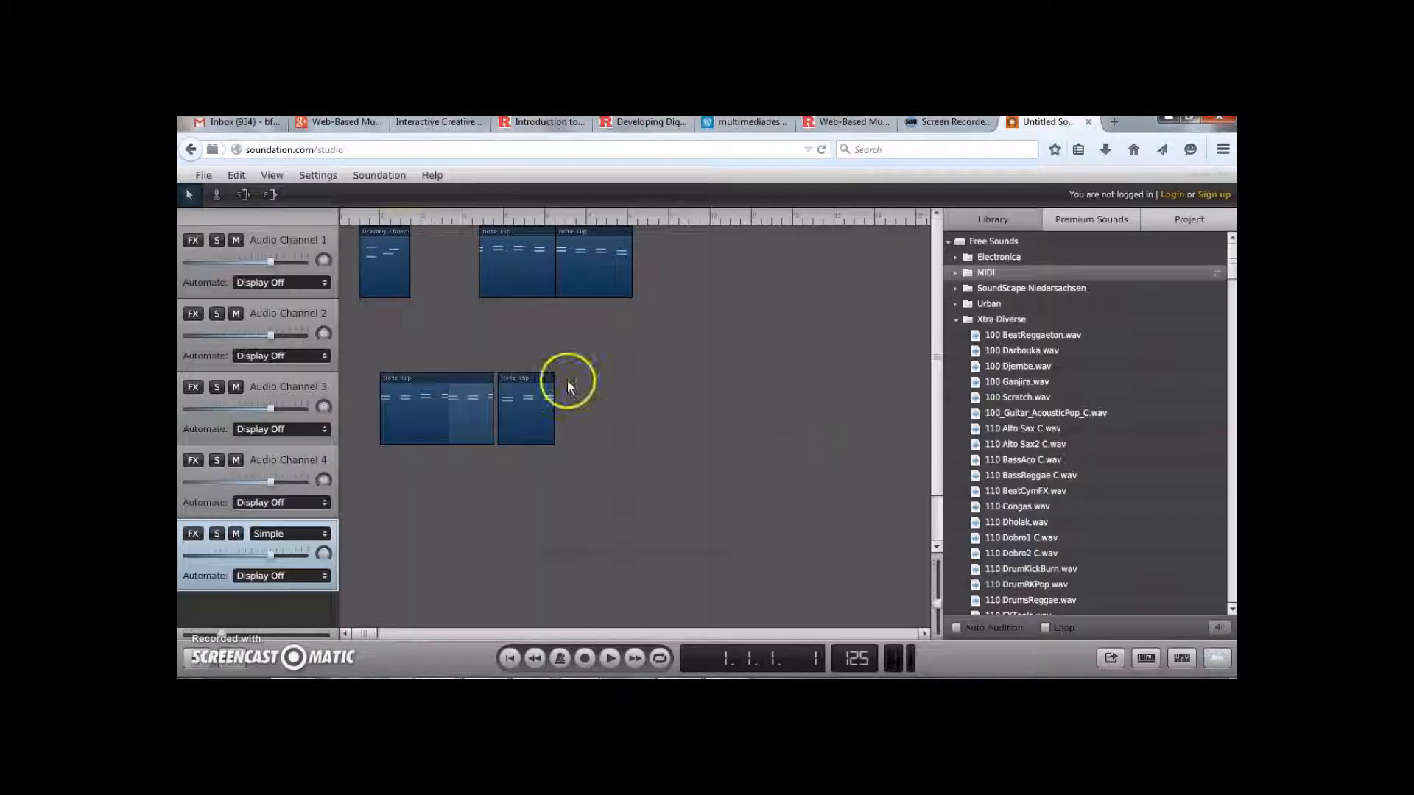
{"action": "left_click", "coordinate": [237, 177]}
{"action": "left_click", "coordinate": [272, 176]}
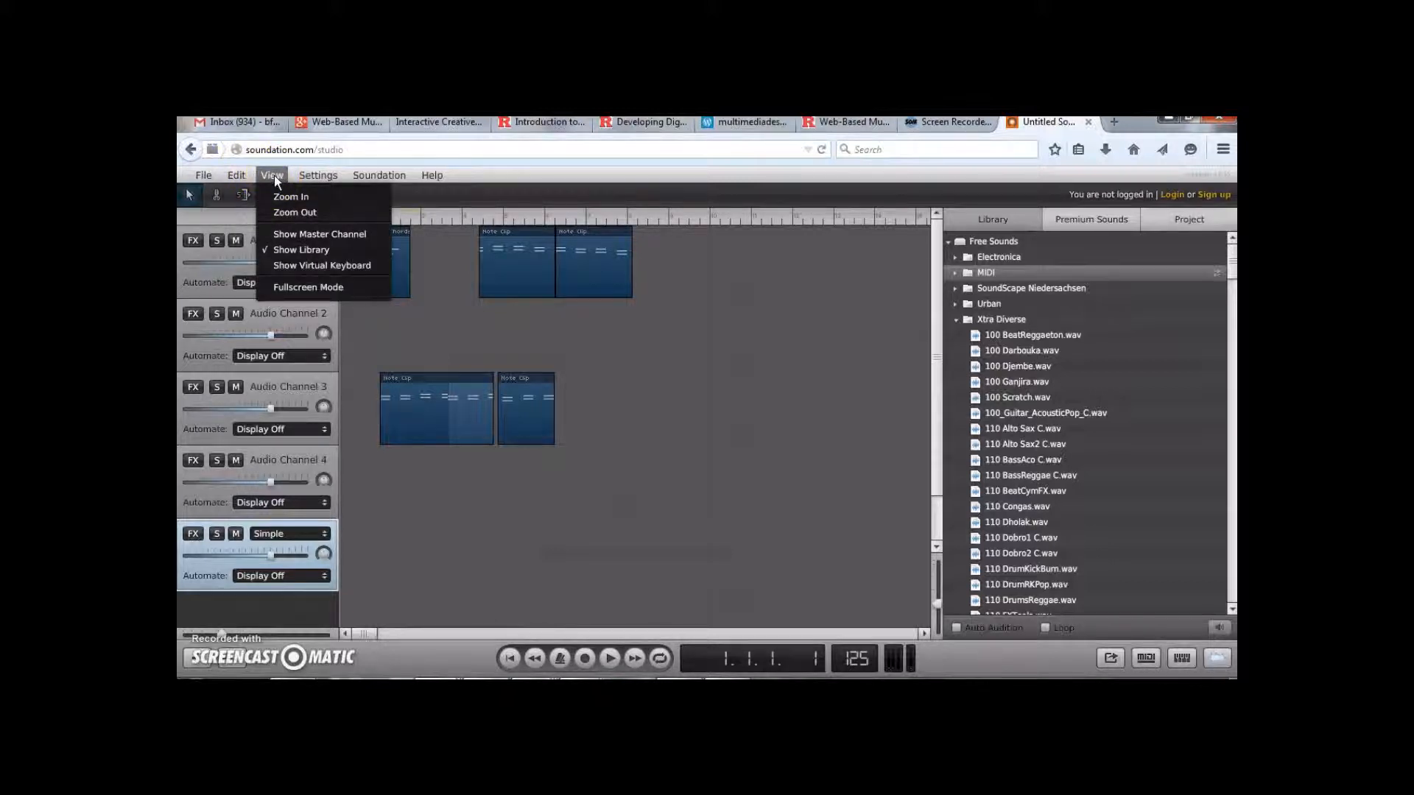
{"action": "left_click", "coordinate": [308, 177]}
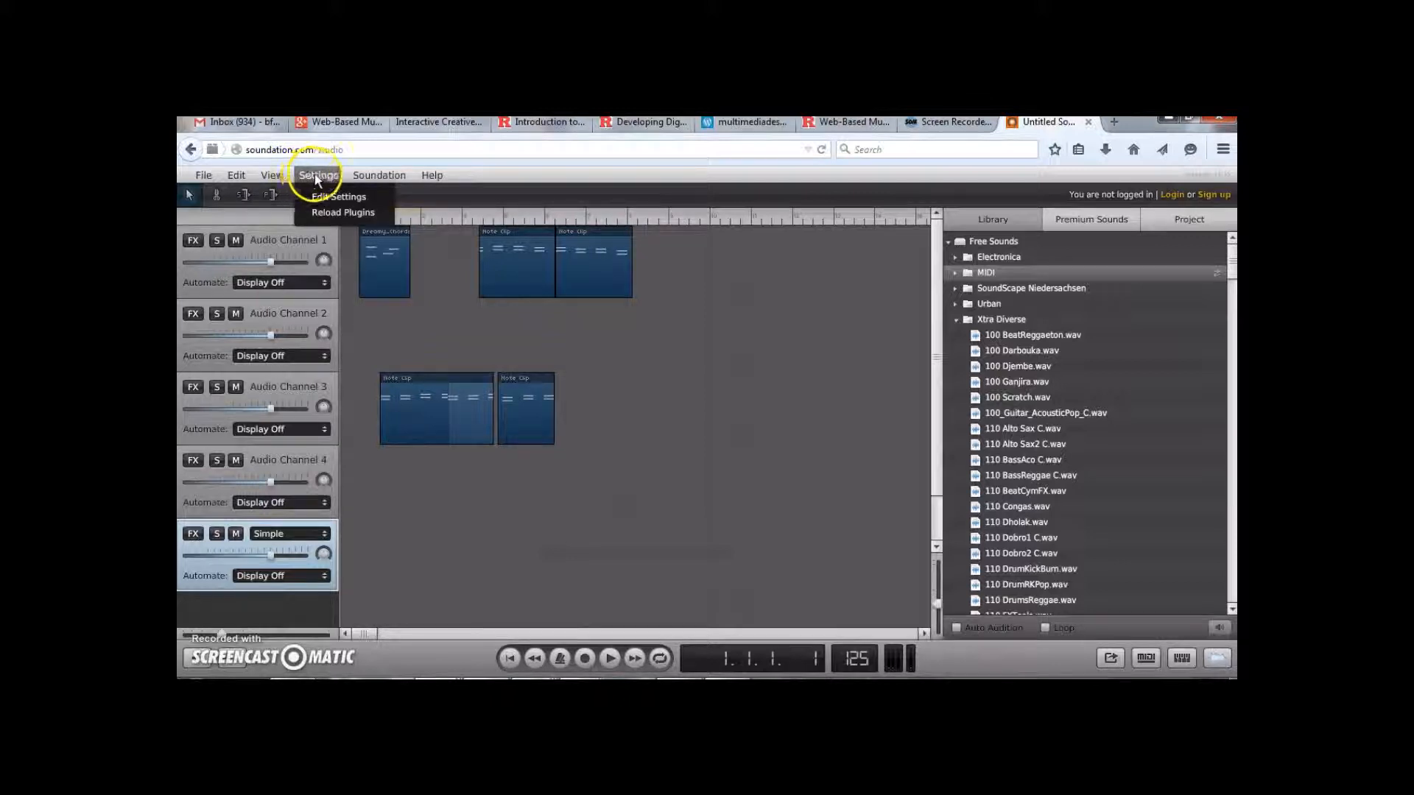
{"action": "left_click", "coordinate": [368, 176]}
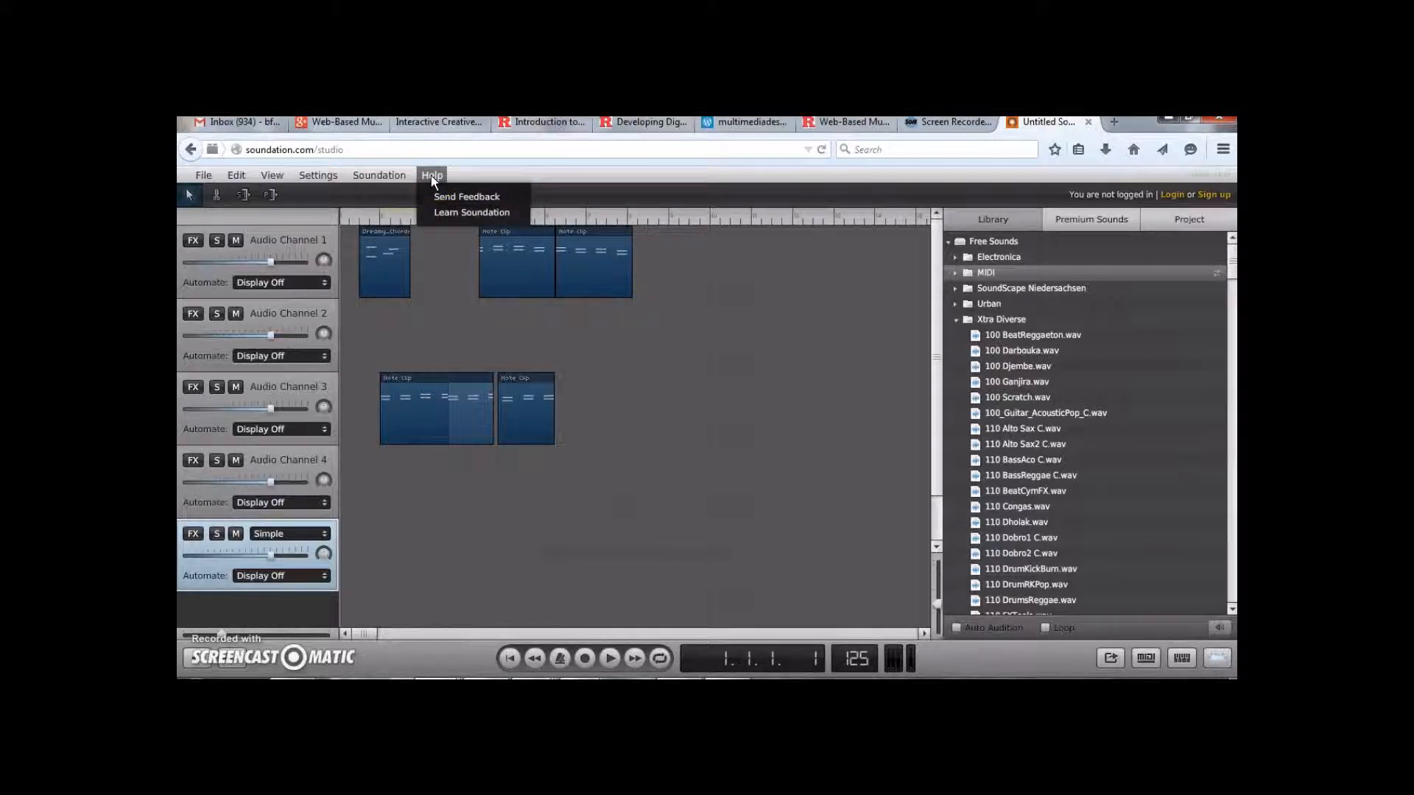
{"action": "left_click", "coordinate": [475, 178]}
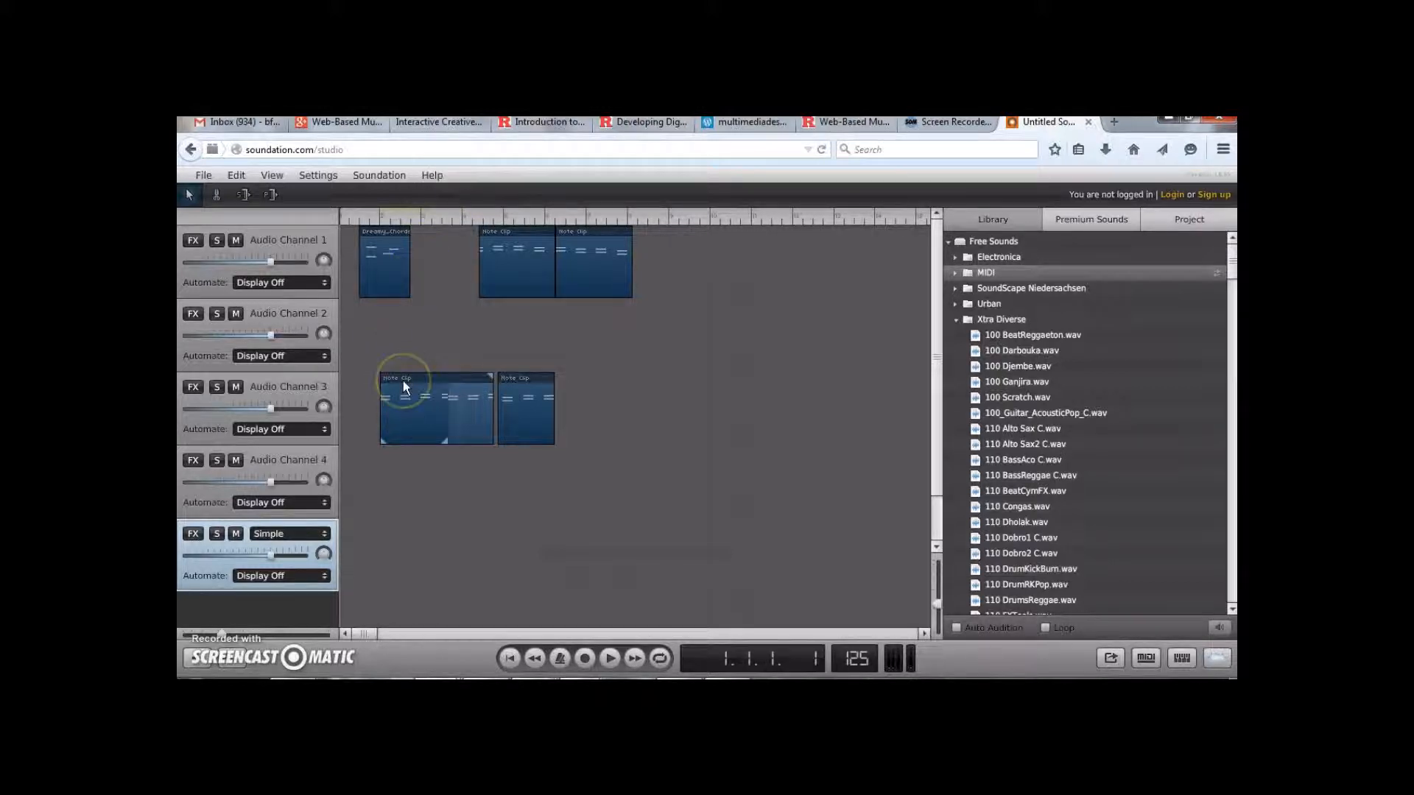
Open the effects list for Audio Channel 1 and close it without adding an effect
{"action": "left_click", "coordinate": [197, 241]}
{"action": "left_click", "coordinate": [217, 241]}
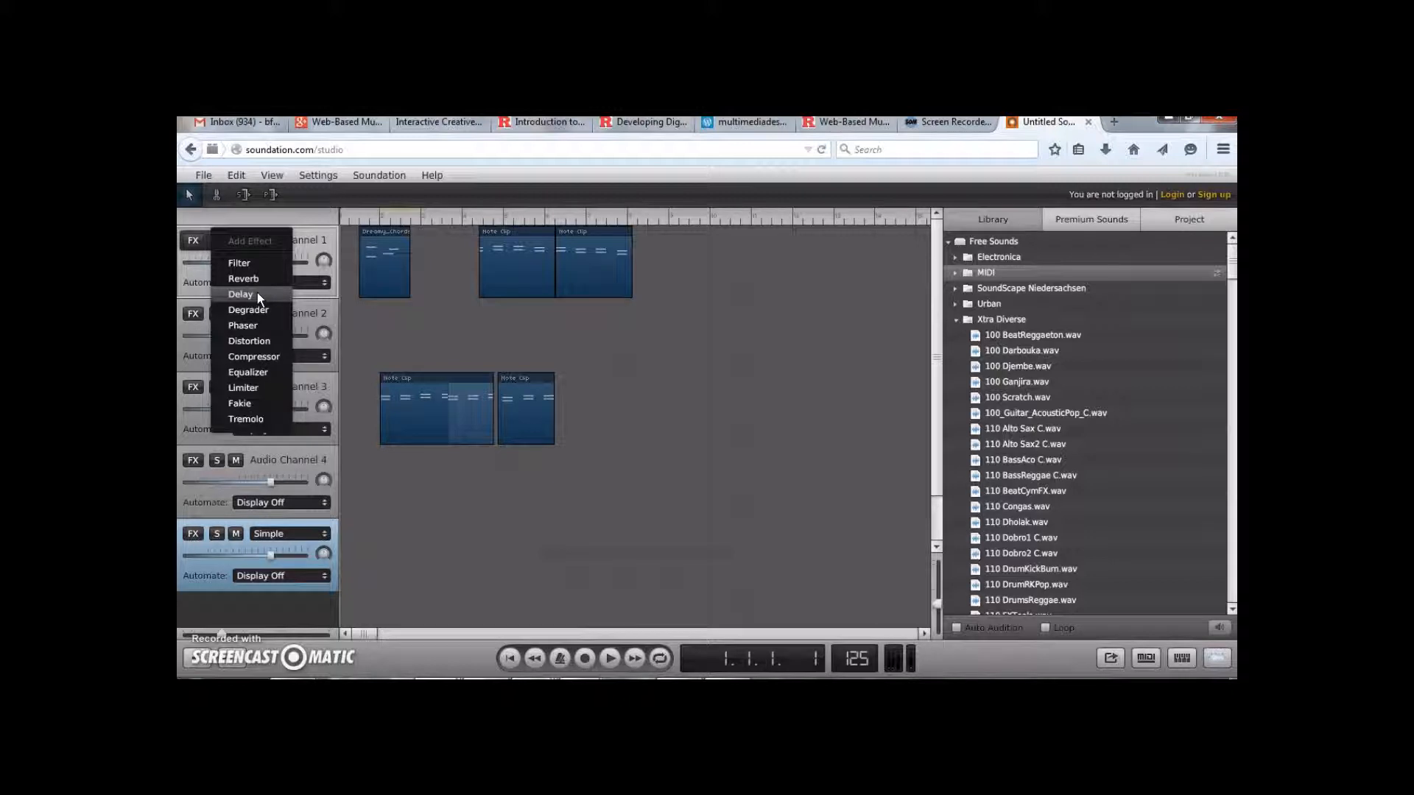
{"action": "left_click", "coordinate": [384, 377]}
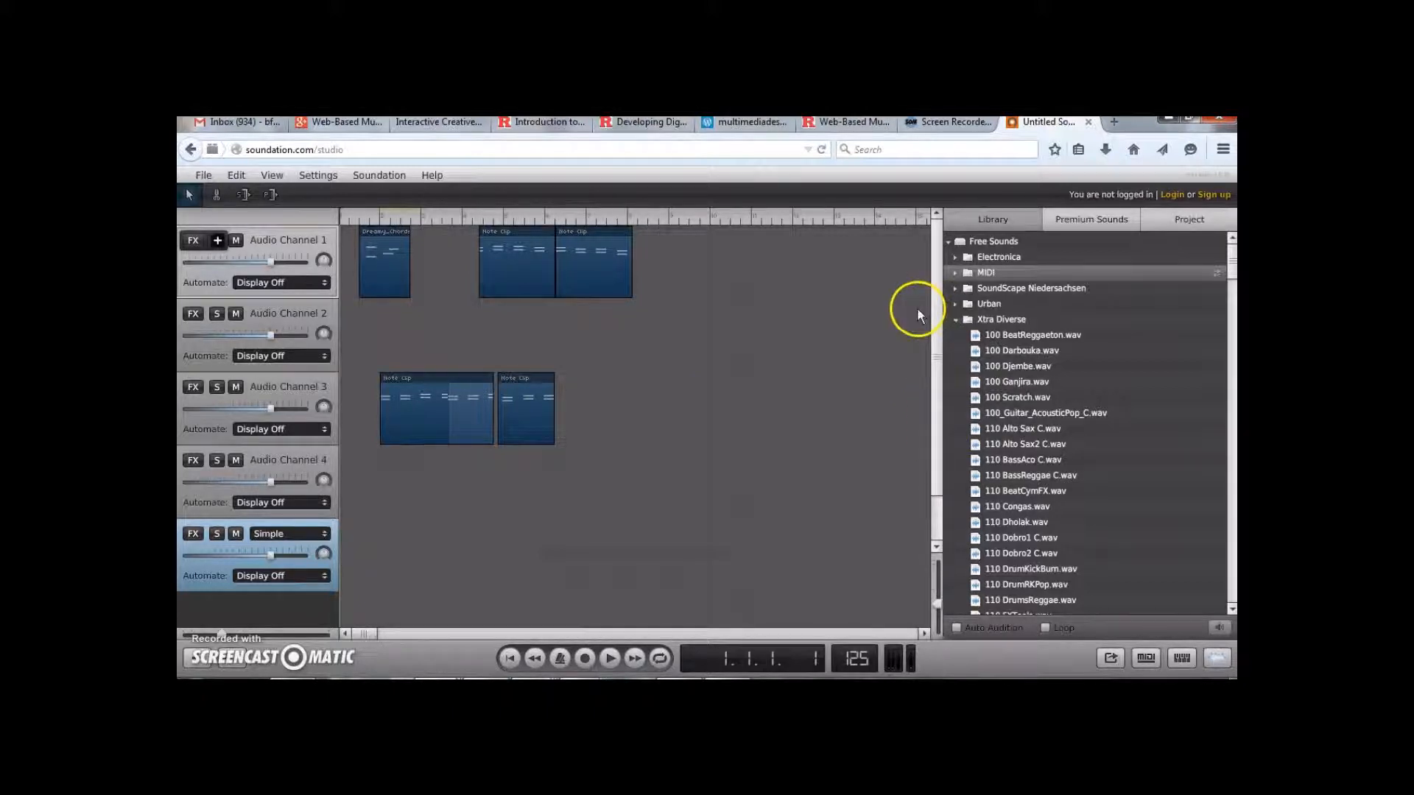
Leave the studio for the Soundation home page and open the Soundation 4 Education page
{"action": "left_click", "coordinate": [190, 152]}
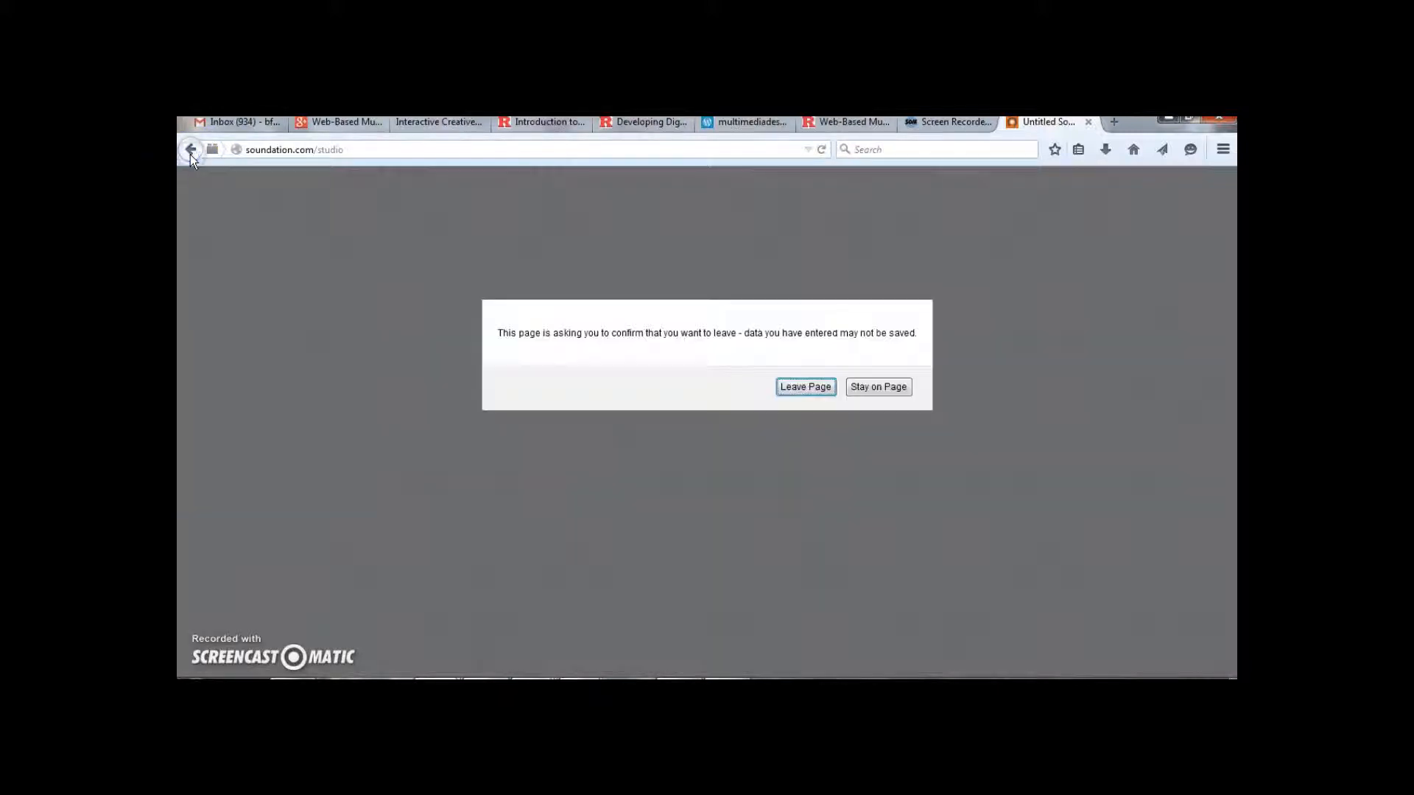
{"action": "left_click", "coordinate": [818, 393]}
{"action": "left_click", "coordinate": [1232, 311]}
{"action": "left_click_drag", "start_coordinate": [1236, 311], "coordinate": [1234, 604]}
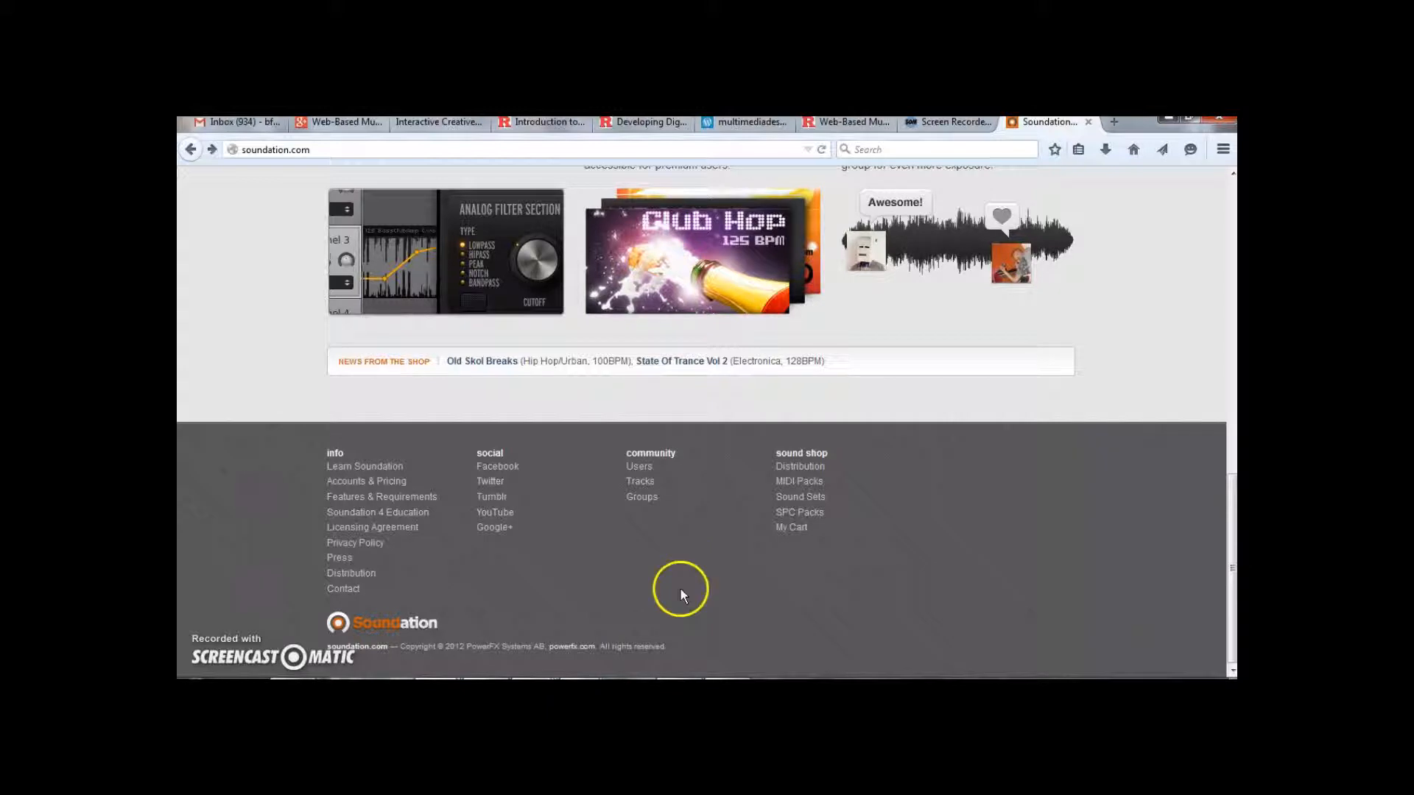
{"action": "left_click", "coordinate": [423, 514]}
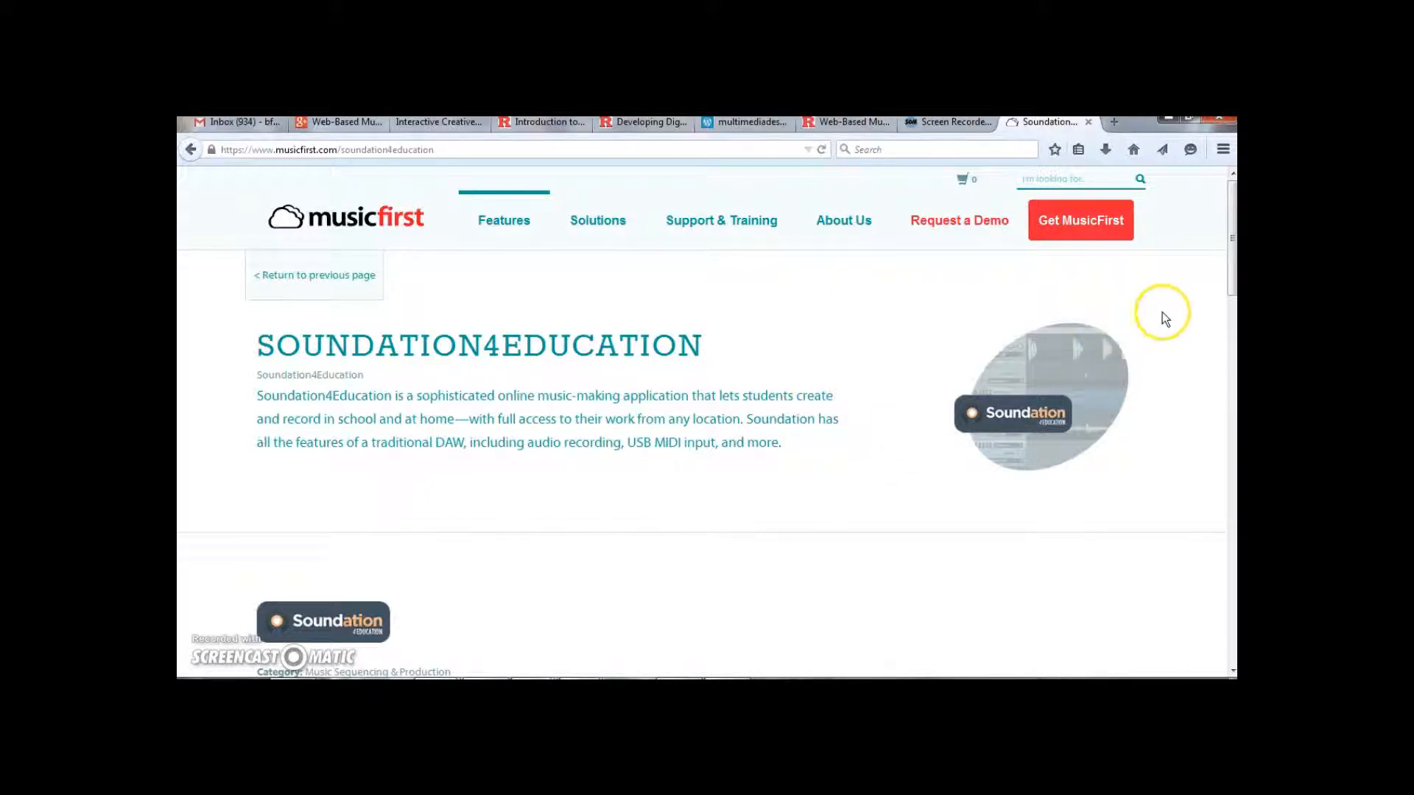
Show the purchase options and choose up to 750 users with a One Year subscription length
{"action": "left_click_drag", "start_coordinate": [1235, 255], "coordinate": [1234, 453]}
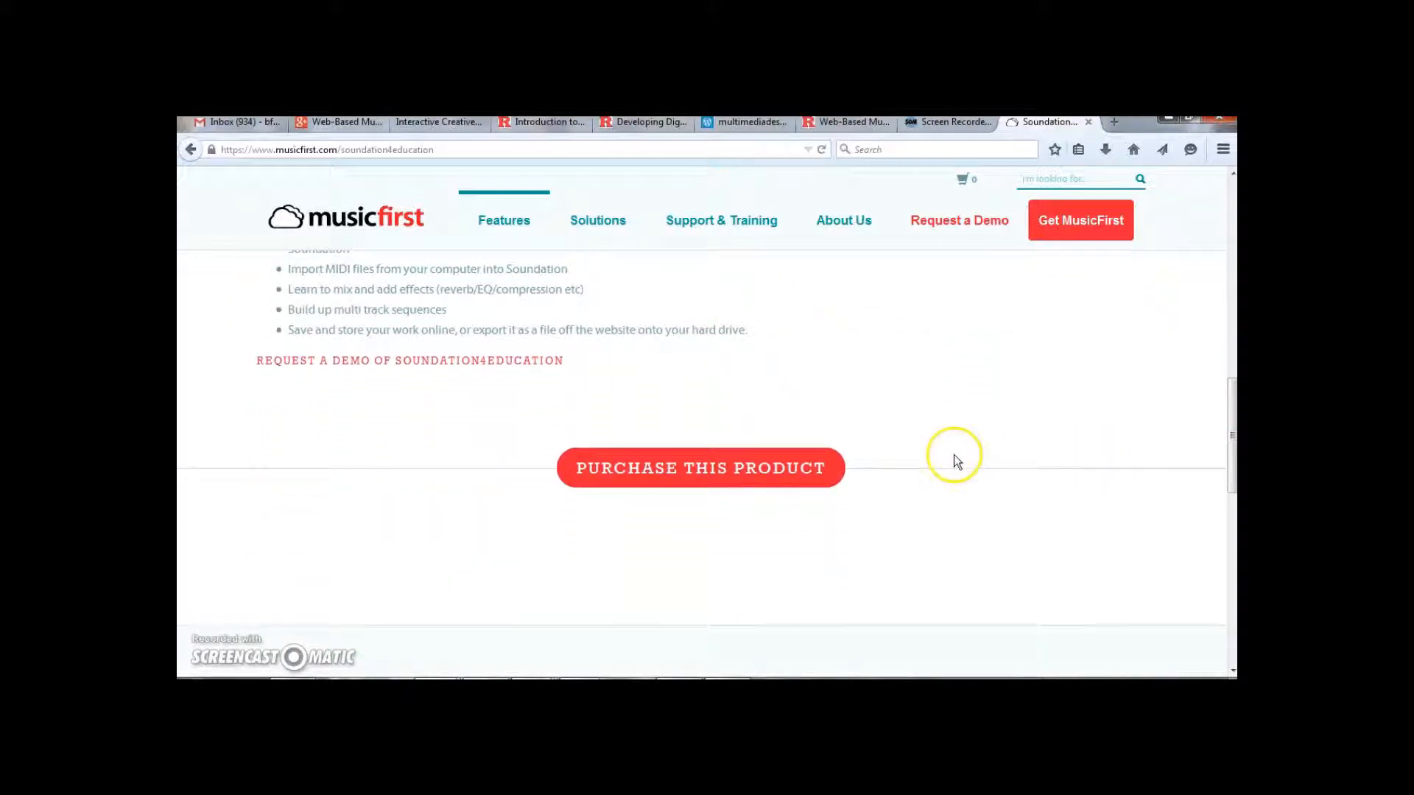
{"action": "left_click", "coordinate": [790, 472]}
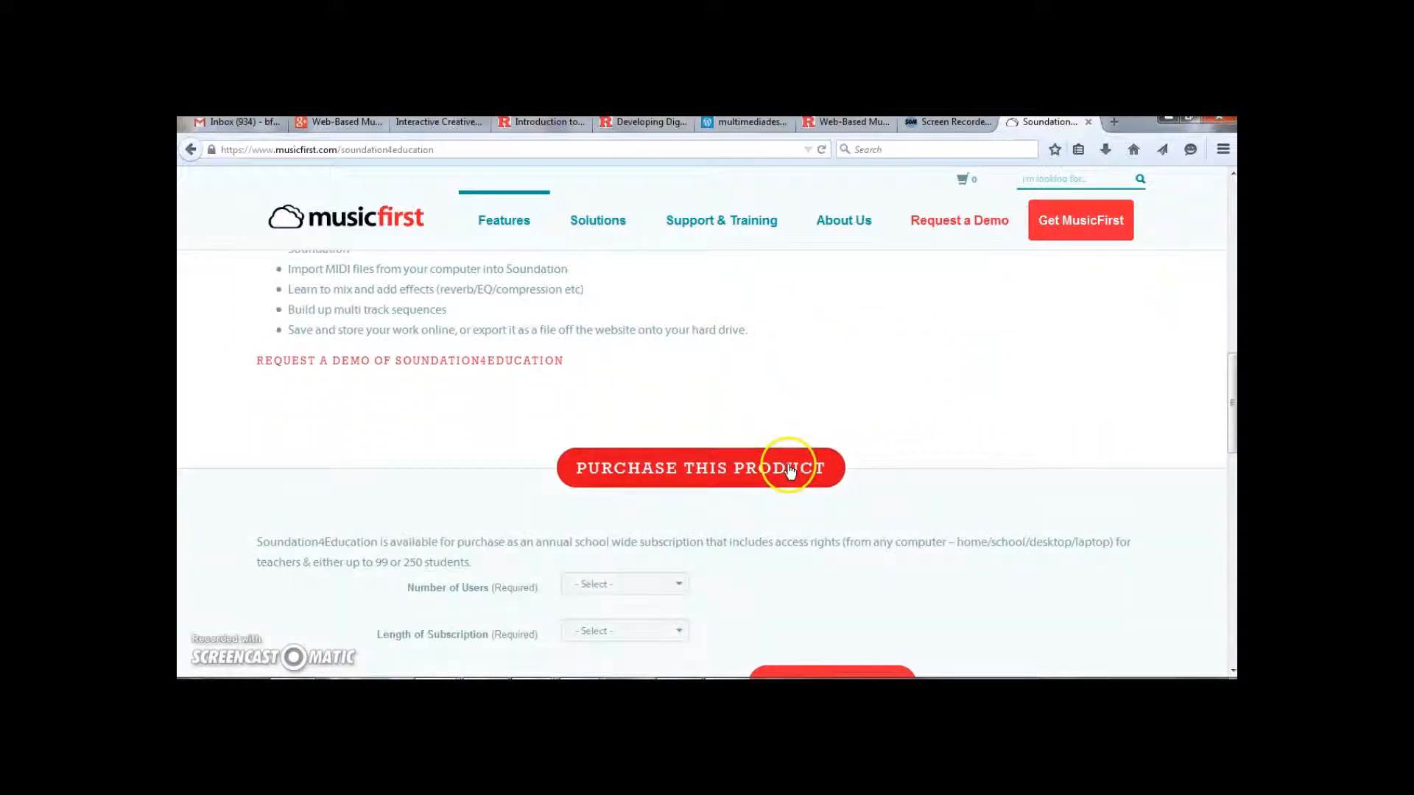
{"action": "left_click_drag", "start_coordinate": [1228, 405], "coordinate": [1230, 431]}
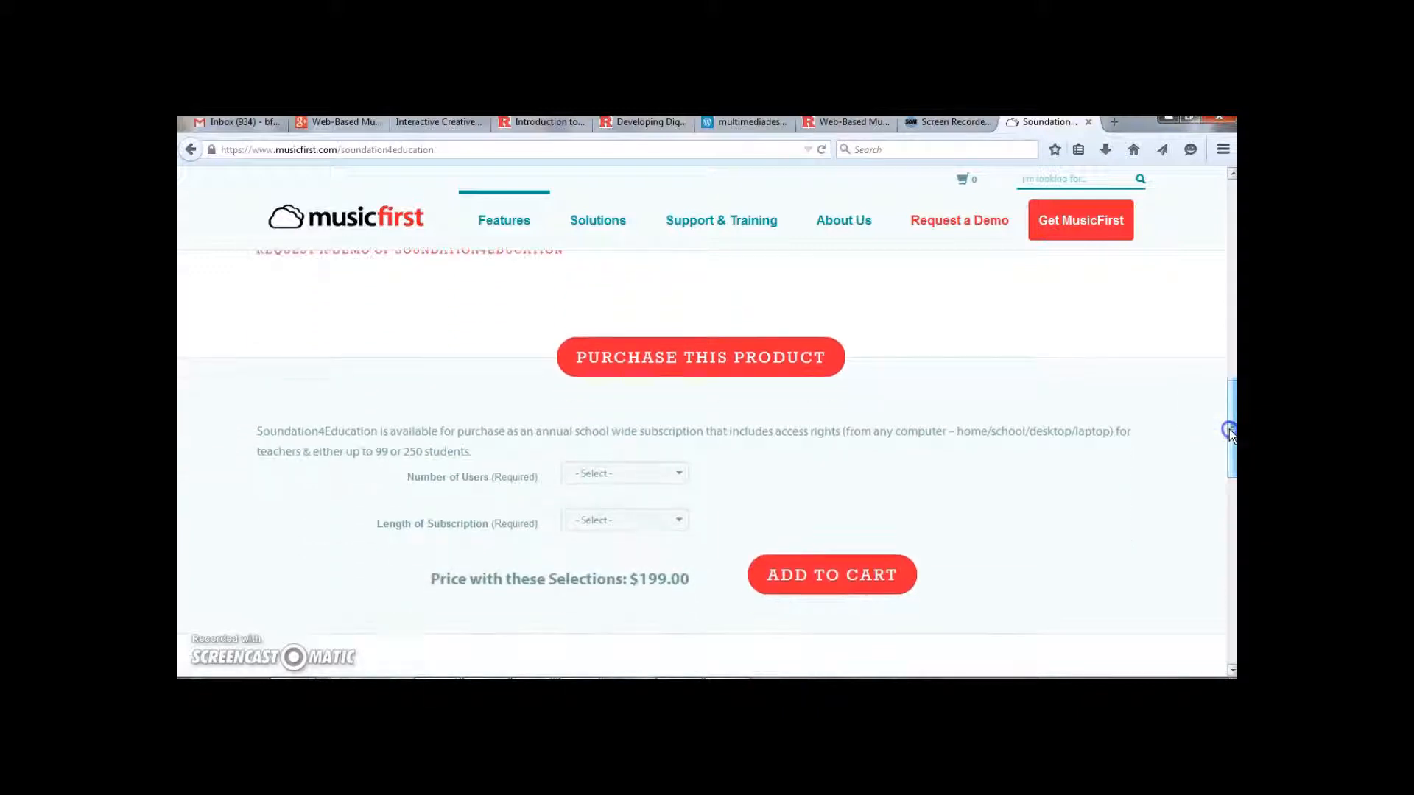
{"action": "left_click", "coordinate": [679, 475]}
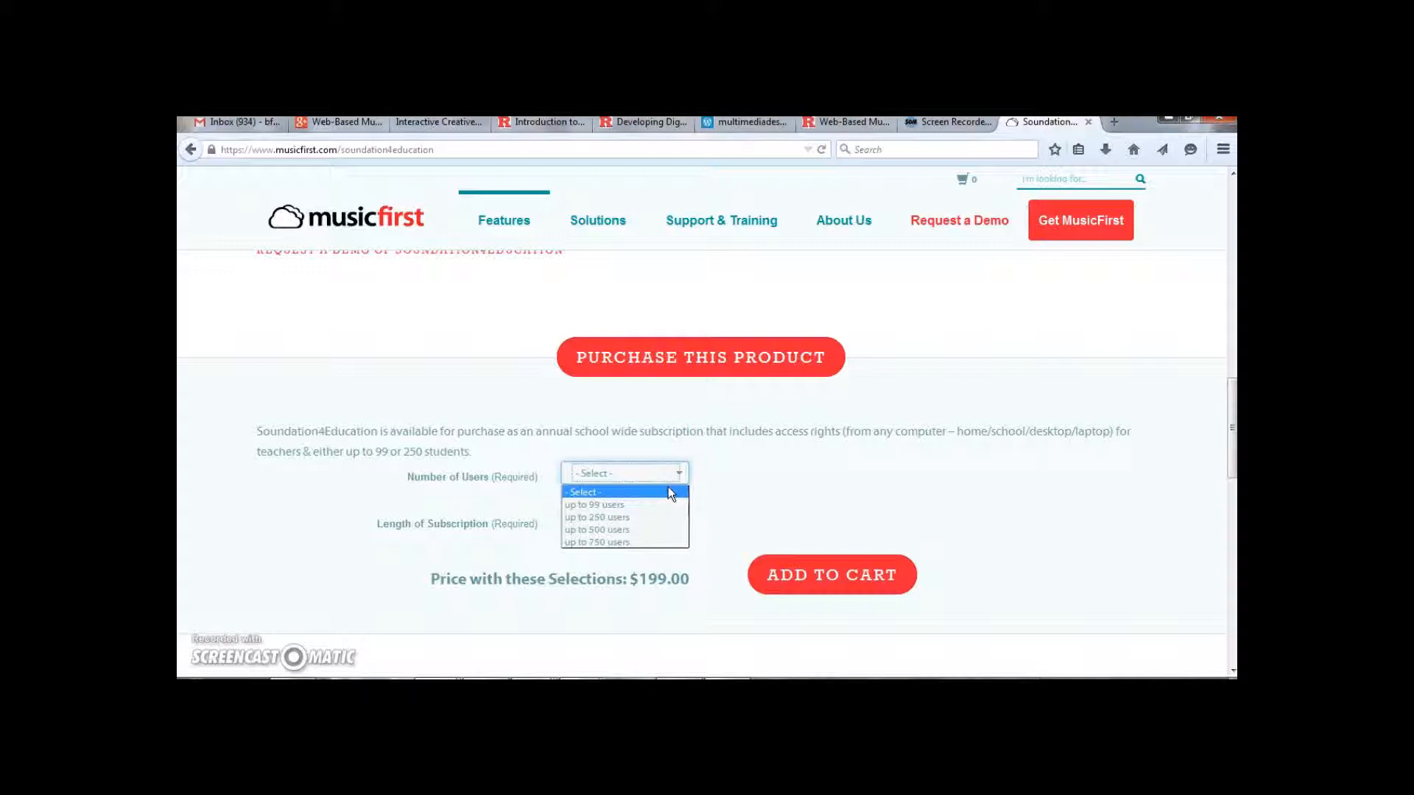
{"action": "left_click", "coordinate": [670, 542]}
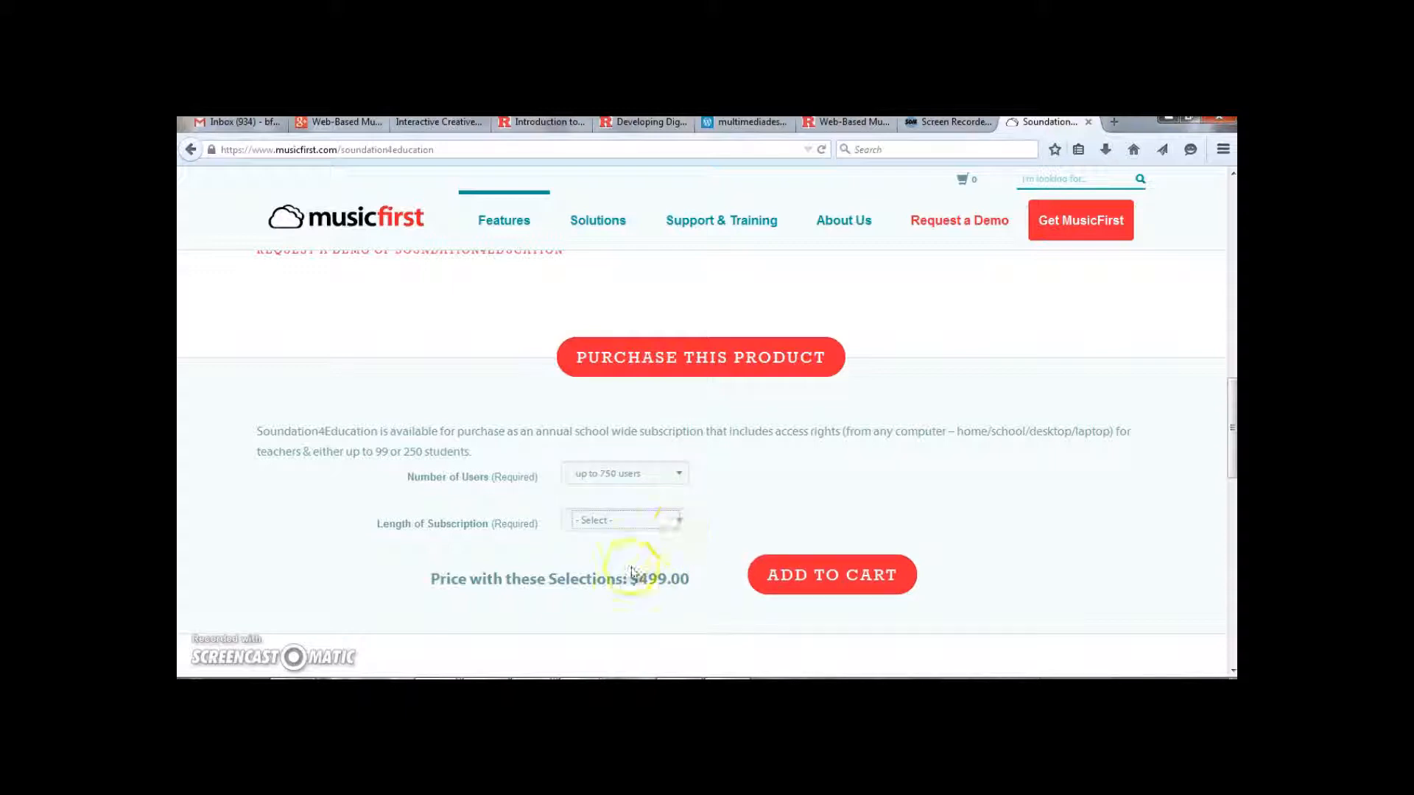
{"action": "left_click", "coordinate": [679, 518]}
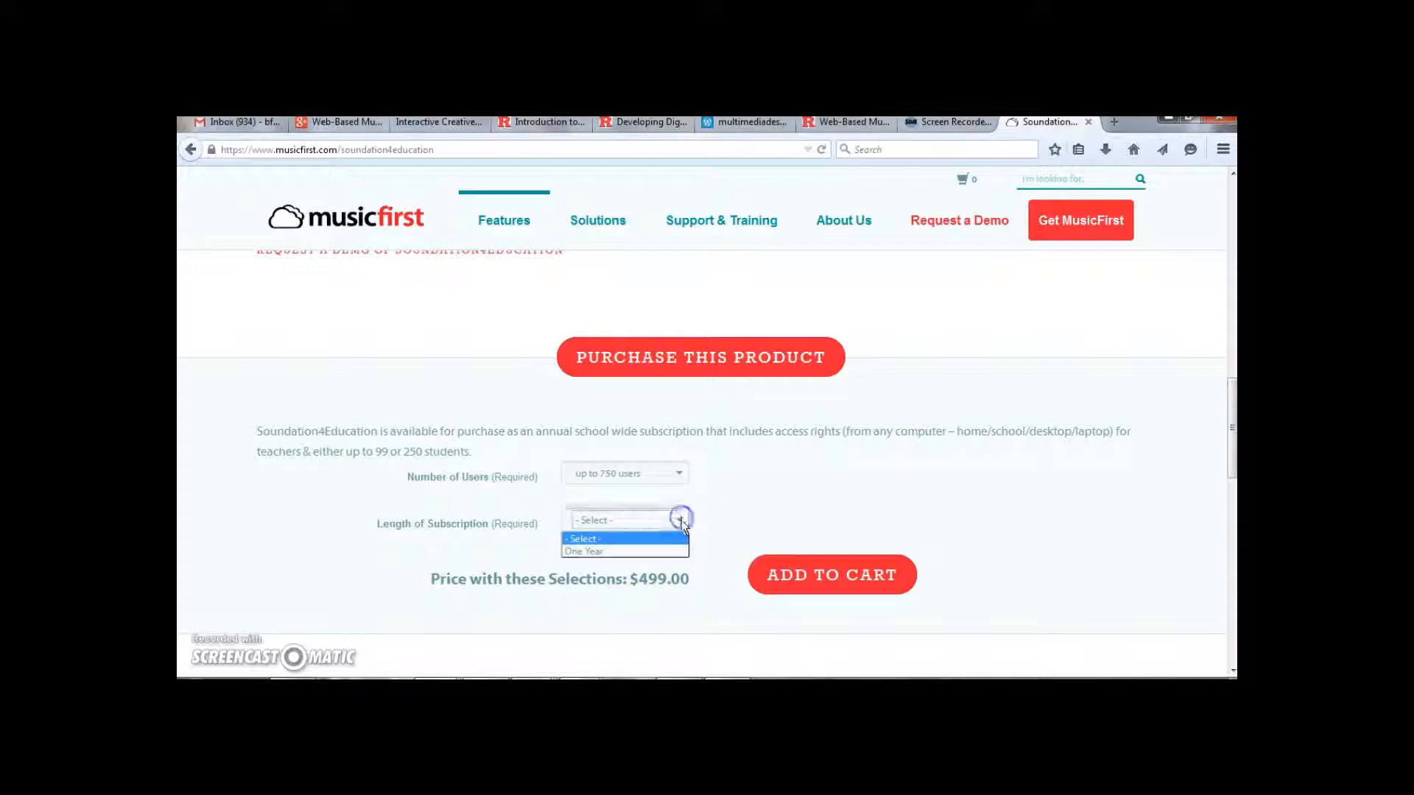
{"action": "left_click", "coordinate": [661, 554]}
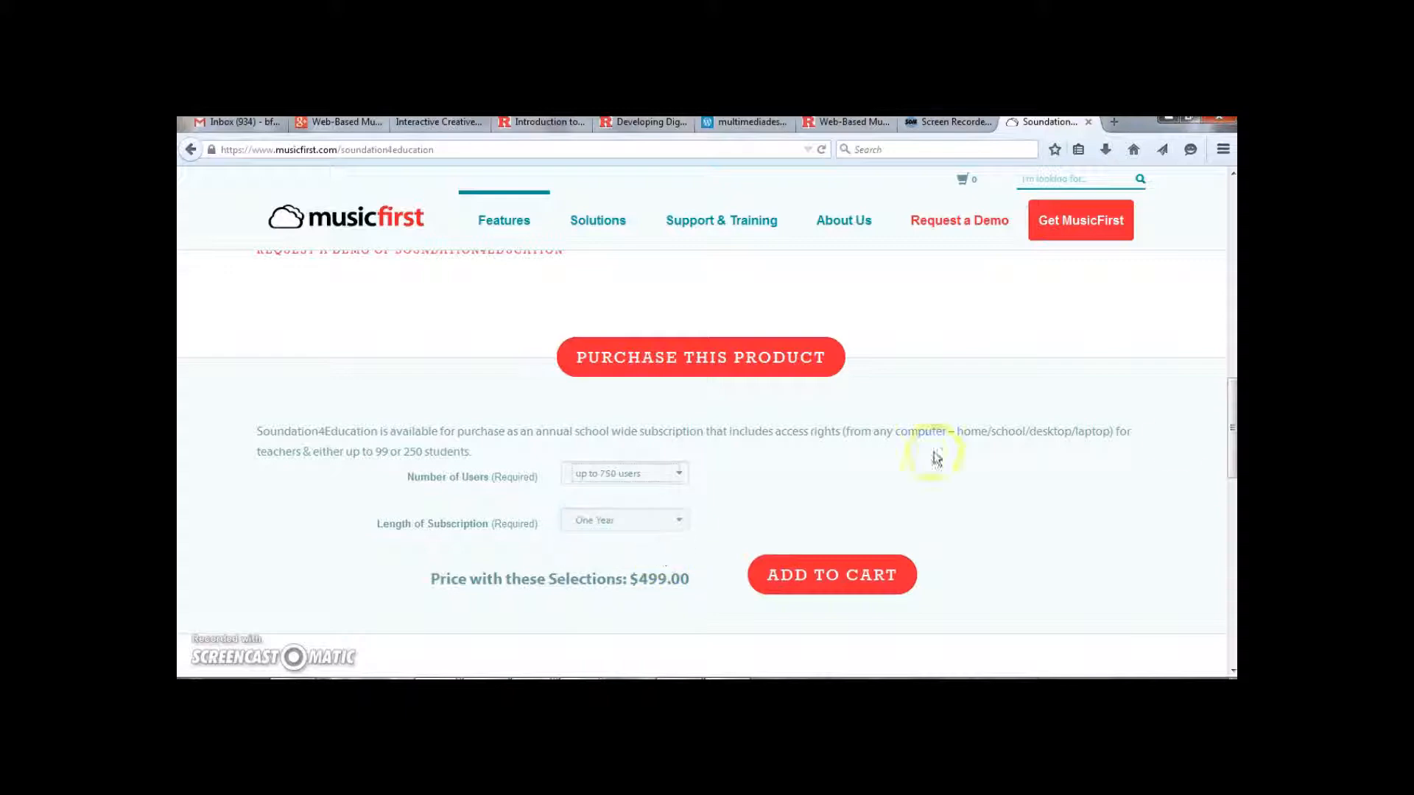
Return to the Soundation home page and launch the studio again
{"action": "left_click_drag", "start_coordinate": [1233, 449], "coordinate": [1234, 306]}
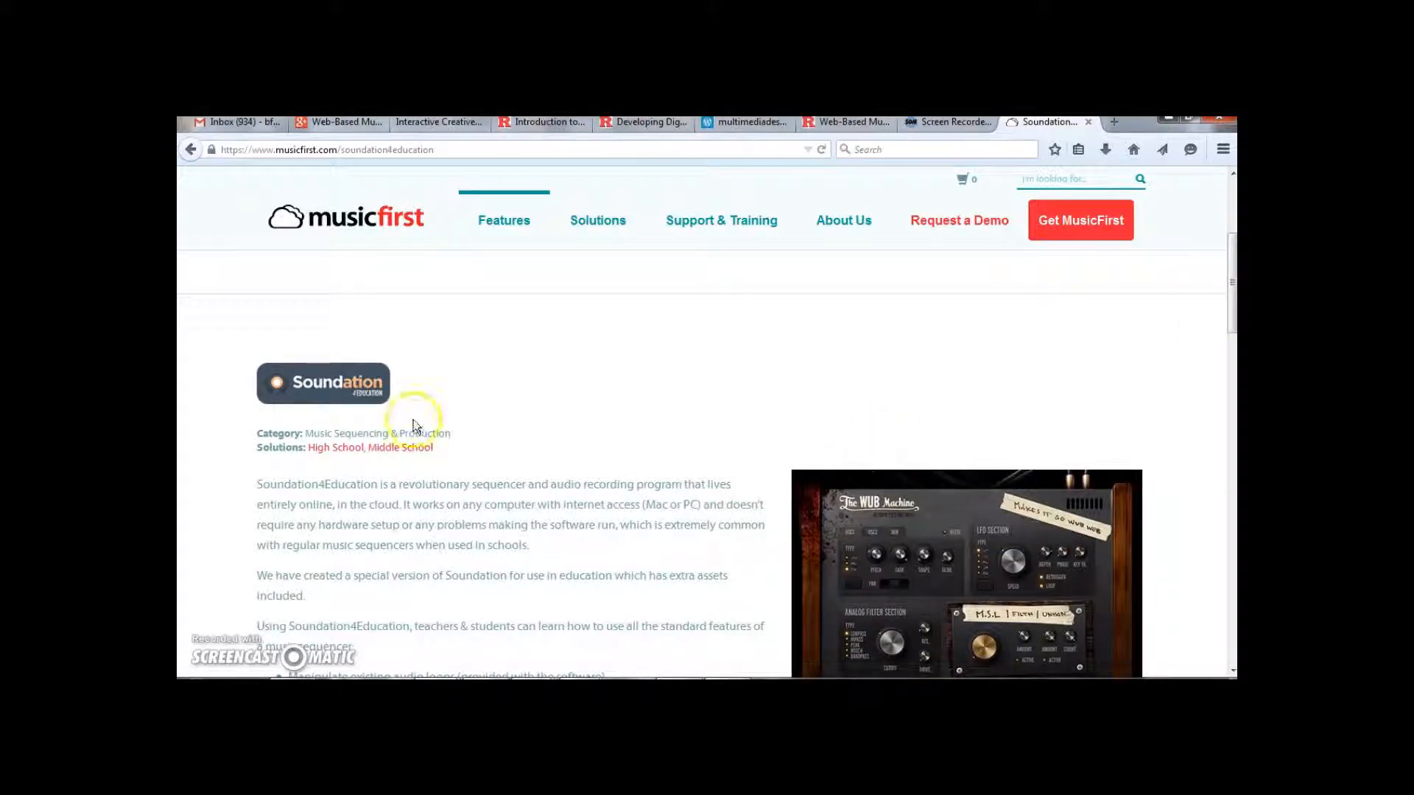
{"action": "left_click", "coordinate": [188, 152]}
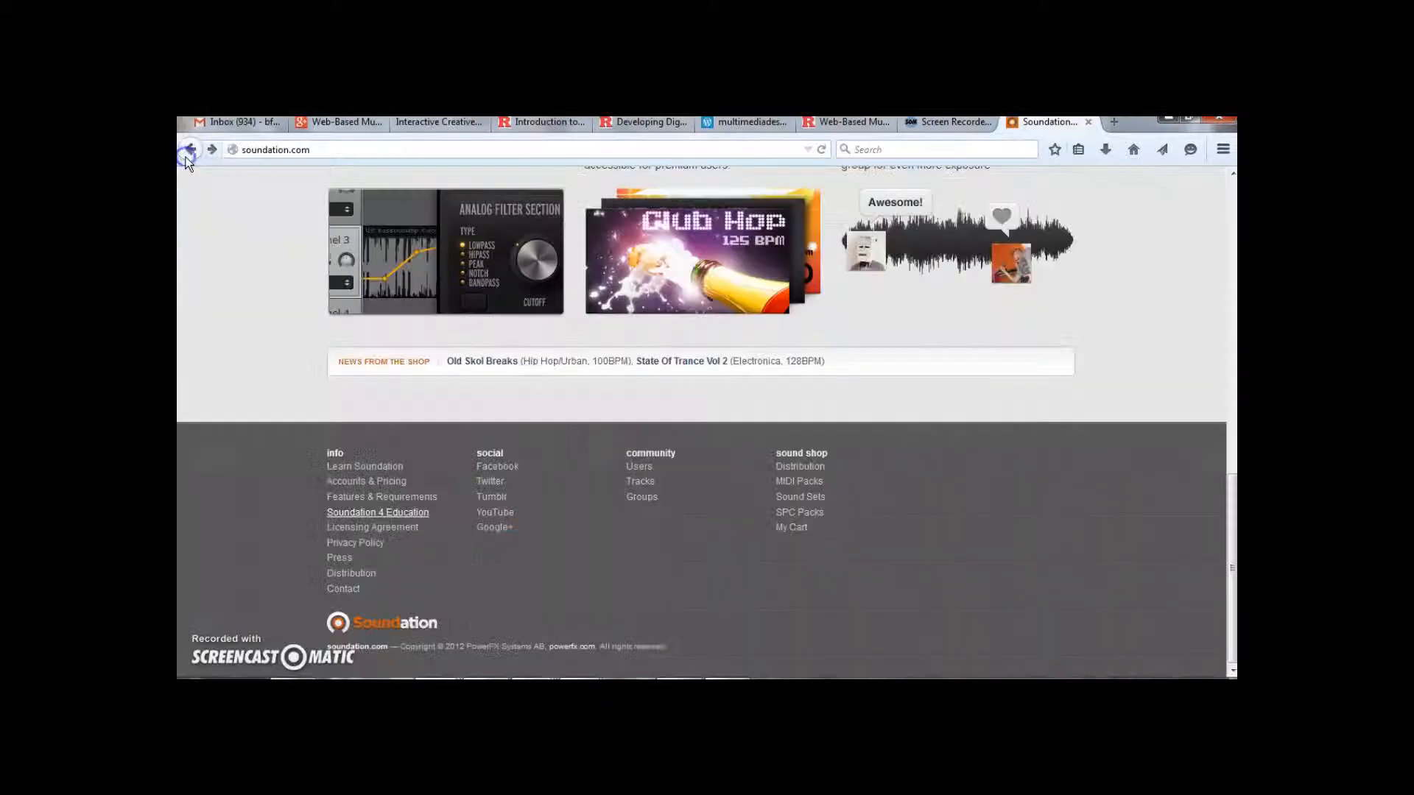
{"action": "left_click_drag", "start_coordinate": [1223, 495], "coordinate": [1230, 190]}
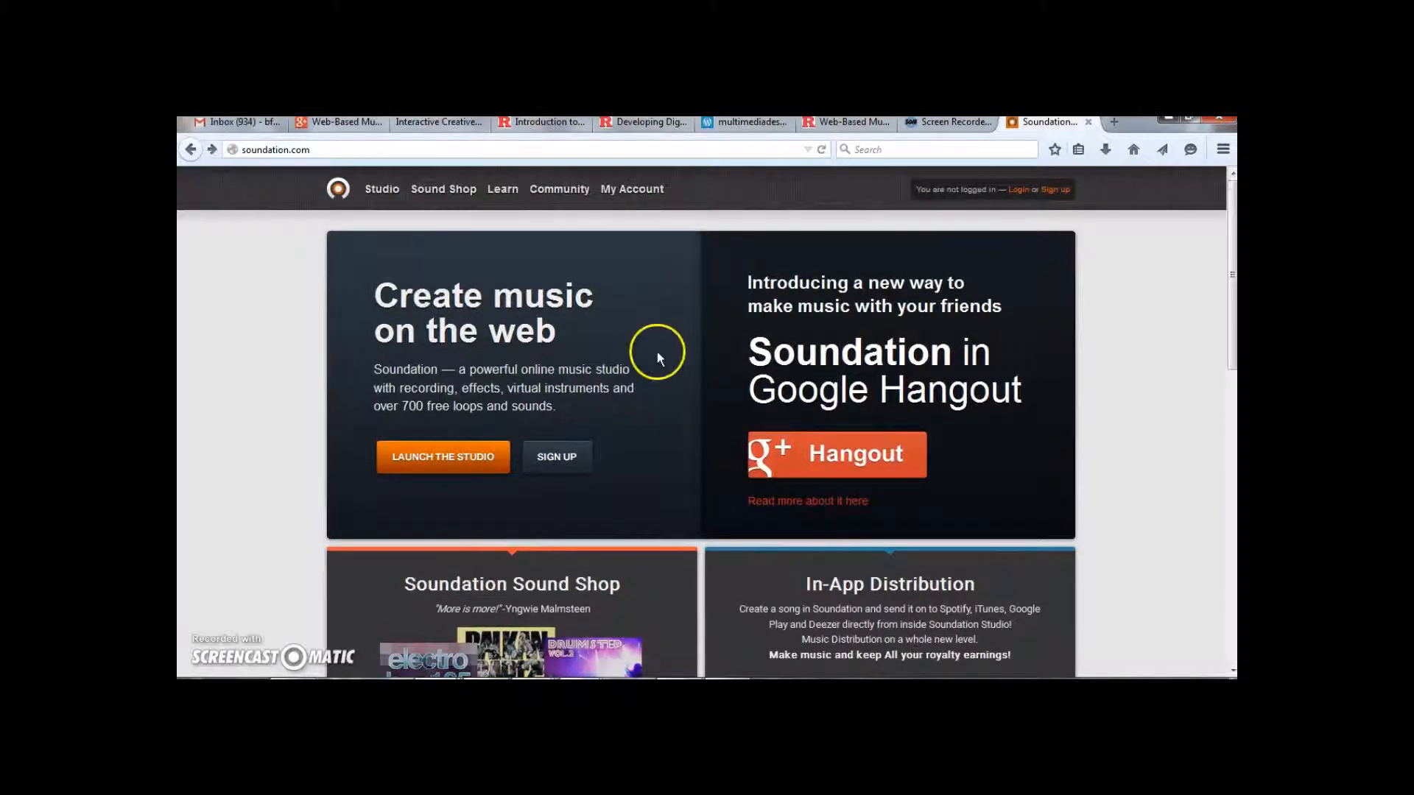
{"action": "left_click", "coordinate": [451, 477]}
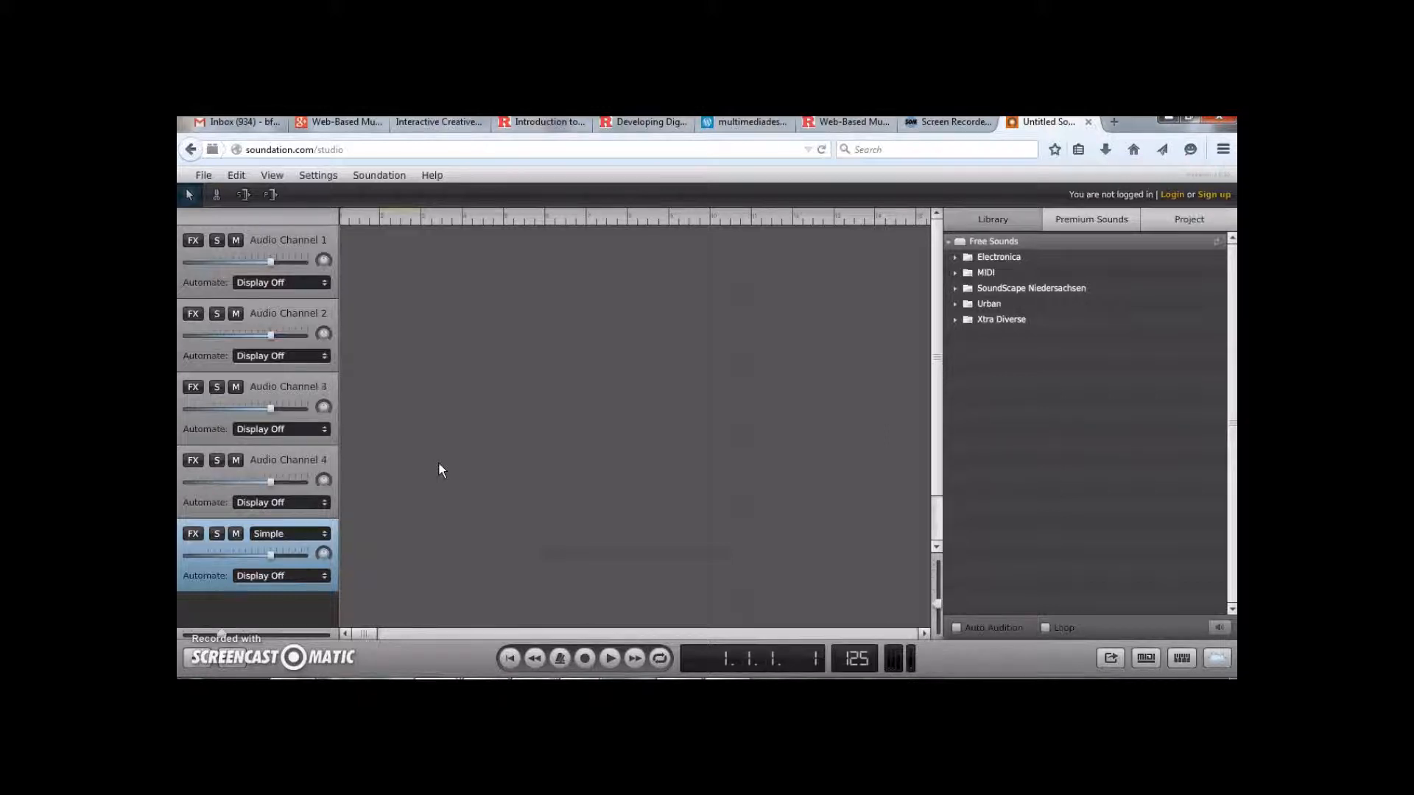
{"action": "left_click", "coordinate": [463, 485]}
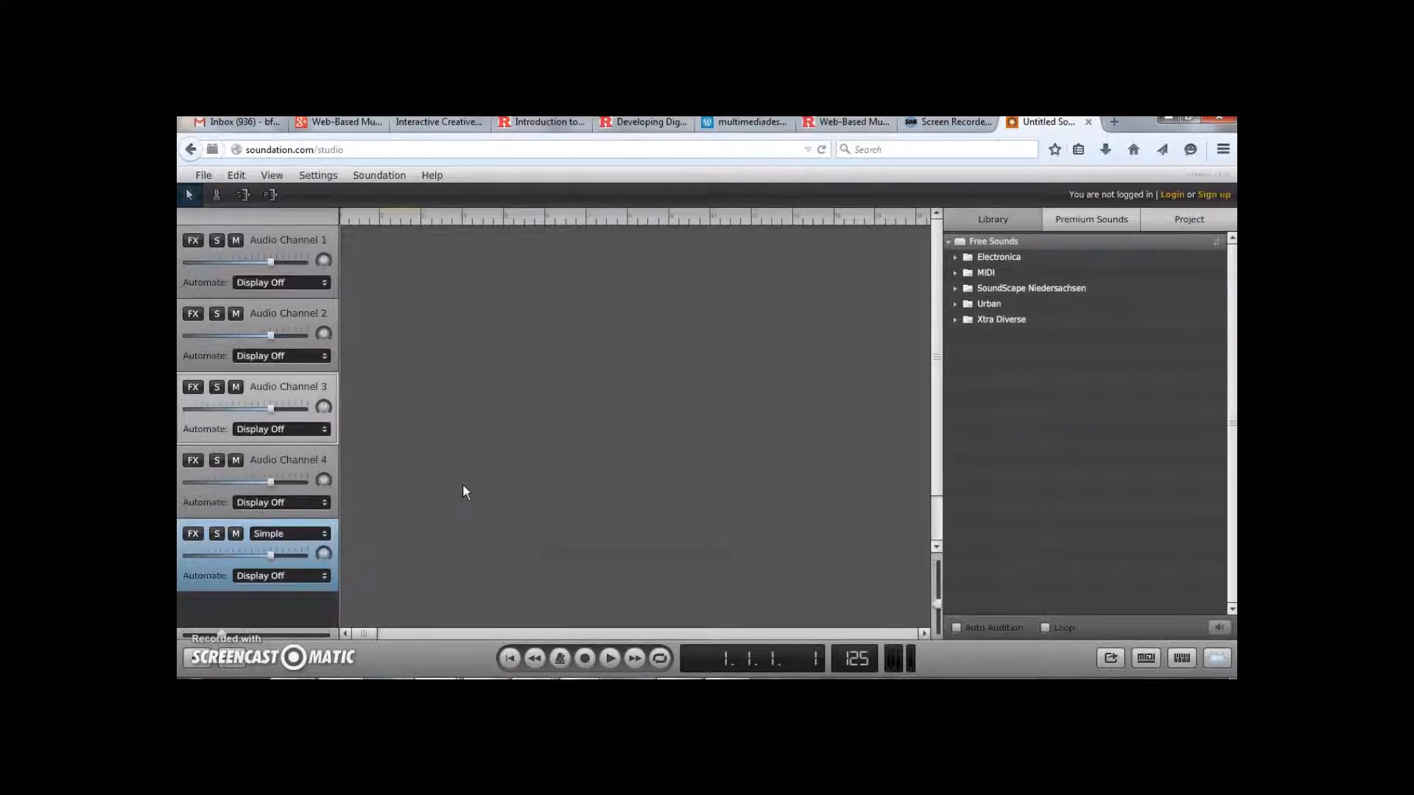